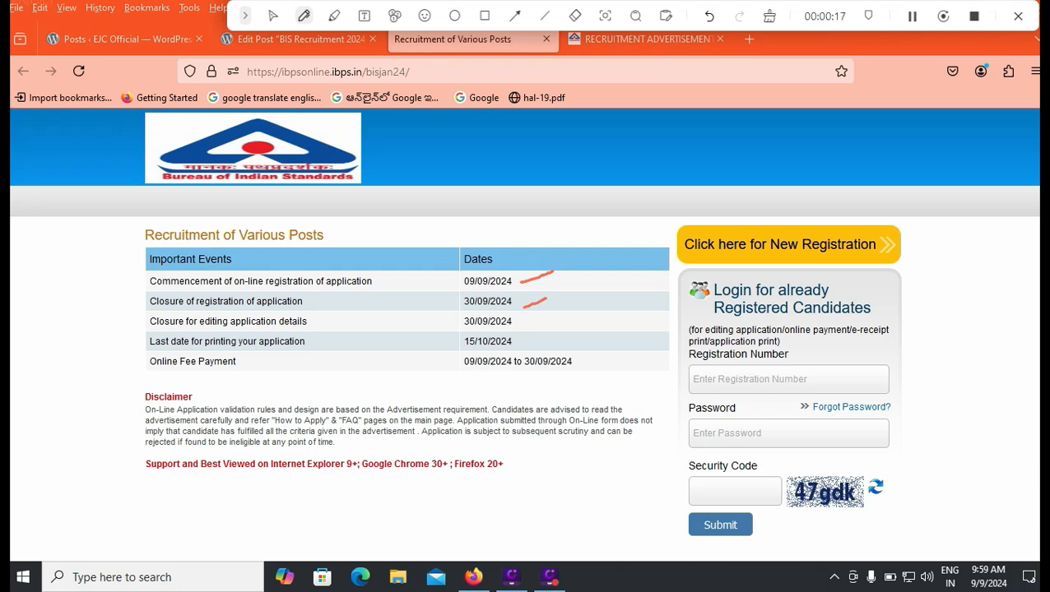
Switch to the WordPress tab editing the BIS Recruitment 2024 post
{"action": "key", "text": "ctrl+shift+Tab"}
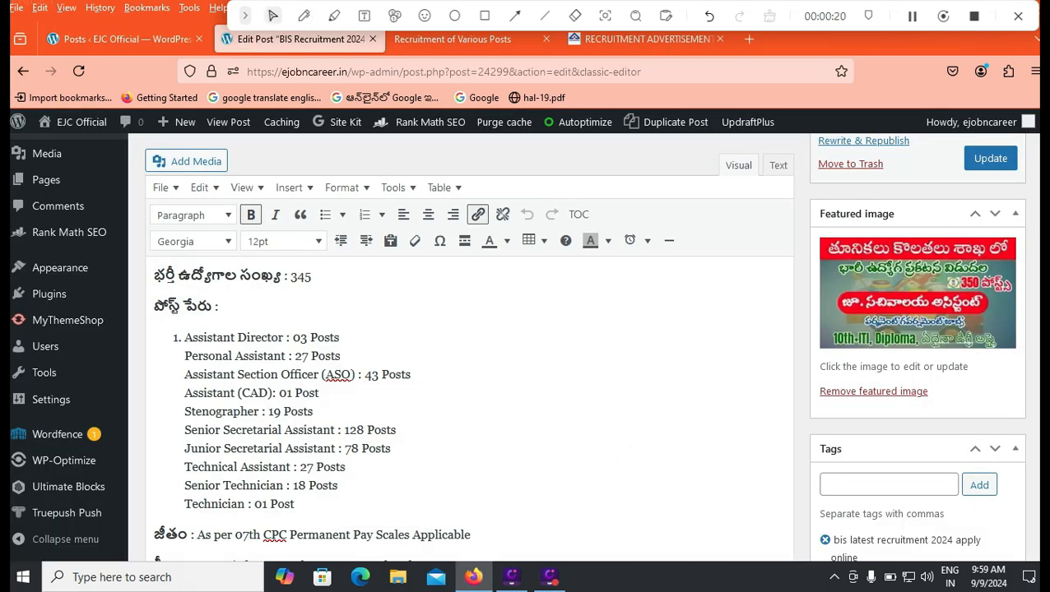
Scroll through the WordPress post's qualifications and age limits, then go back to the BIS recruitment page
{"action": "scroll", "coordinate": [469, 411], "scroll_direction": "down", "scroll_amount": 4}
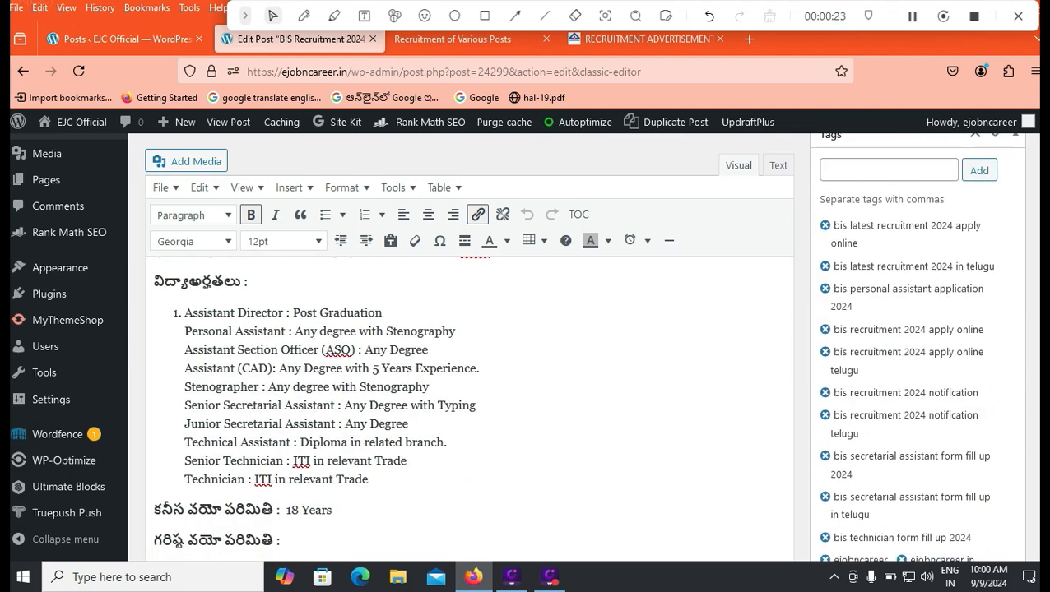
{"action": "scroll", "coordinate": [469, 411], "scroll_direction": "down", "scroll_amount": 3}
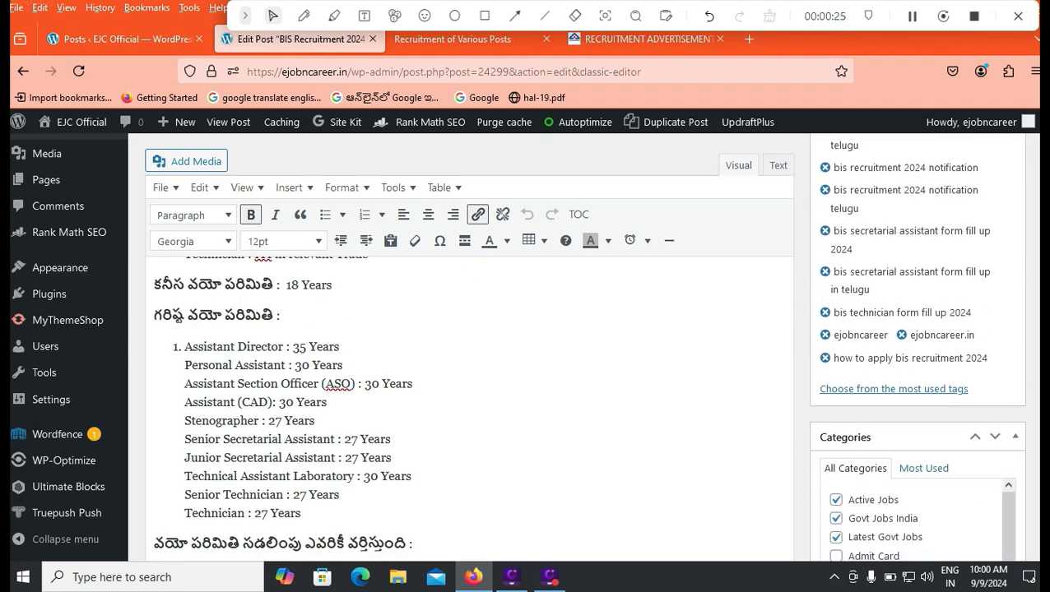
{"action": "scroll", "coordinate": [469, 412], "scroll_direction": "down", "scroll_amount": 2}
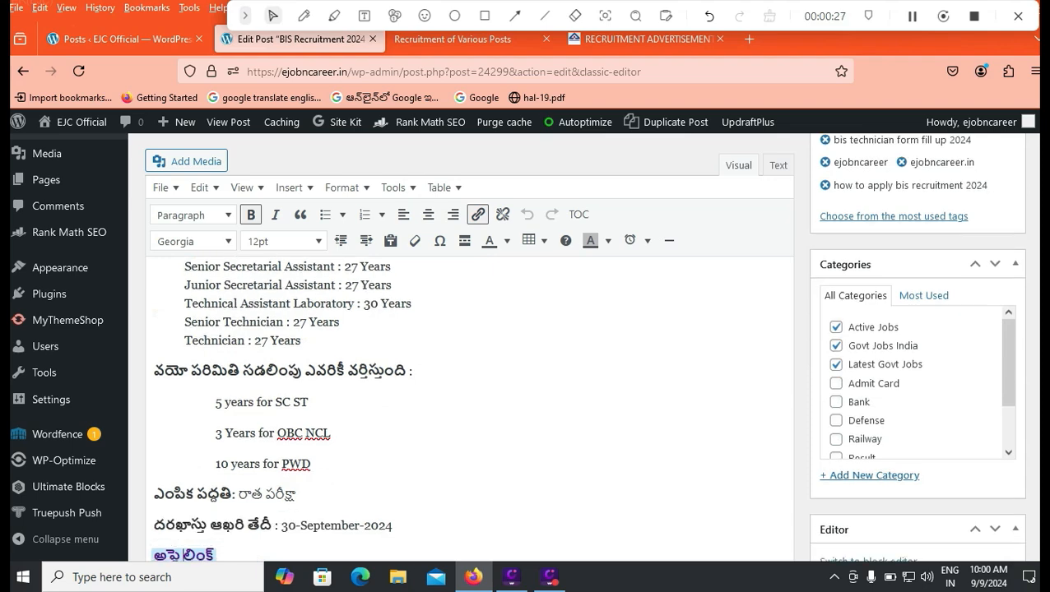
{"action": "scroll", "coordinate": [469, 411], "scroll_direction": "down", "scroll_amount": 1}
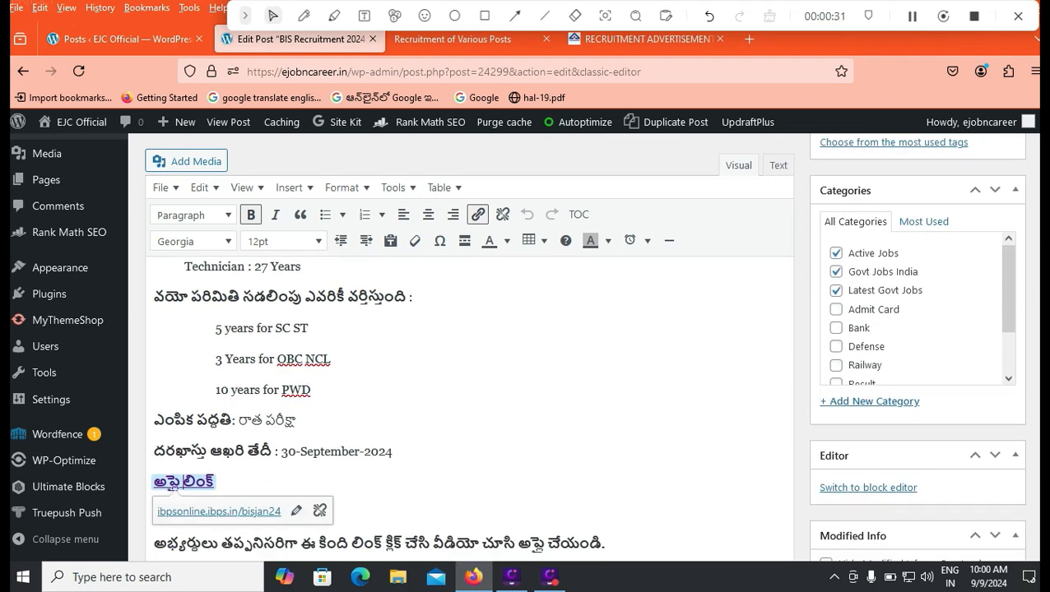
{"action": "scroll", "coordinate": [469, 412], "scroll_direction": "up", "scroll_amount": 3}
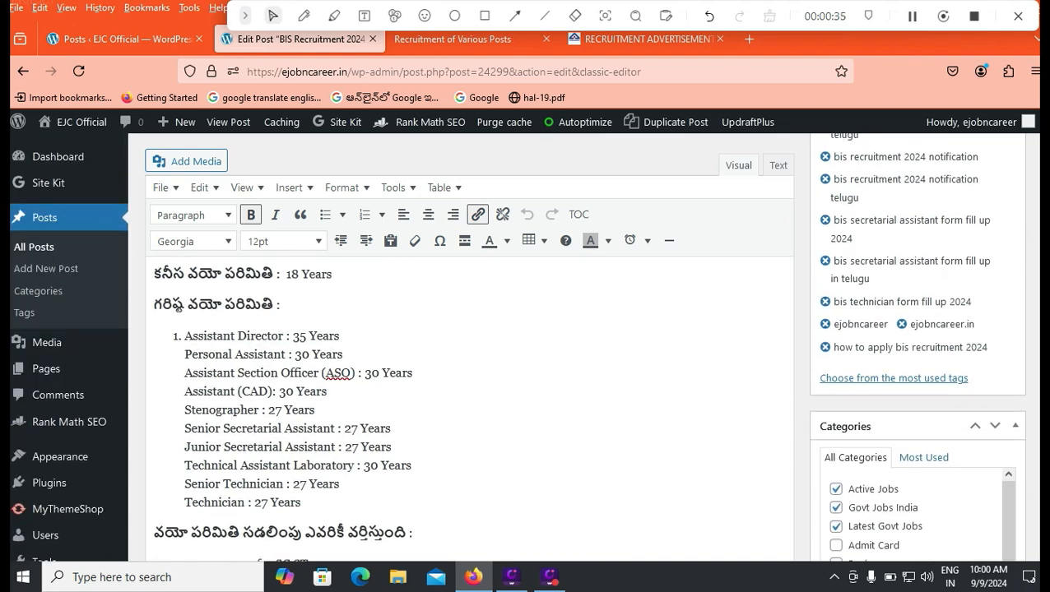
{"action": "scroll", "coordinate": [469, 412], "scroll_direction": "up", "scroll_amount": 3}
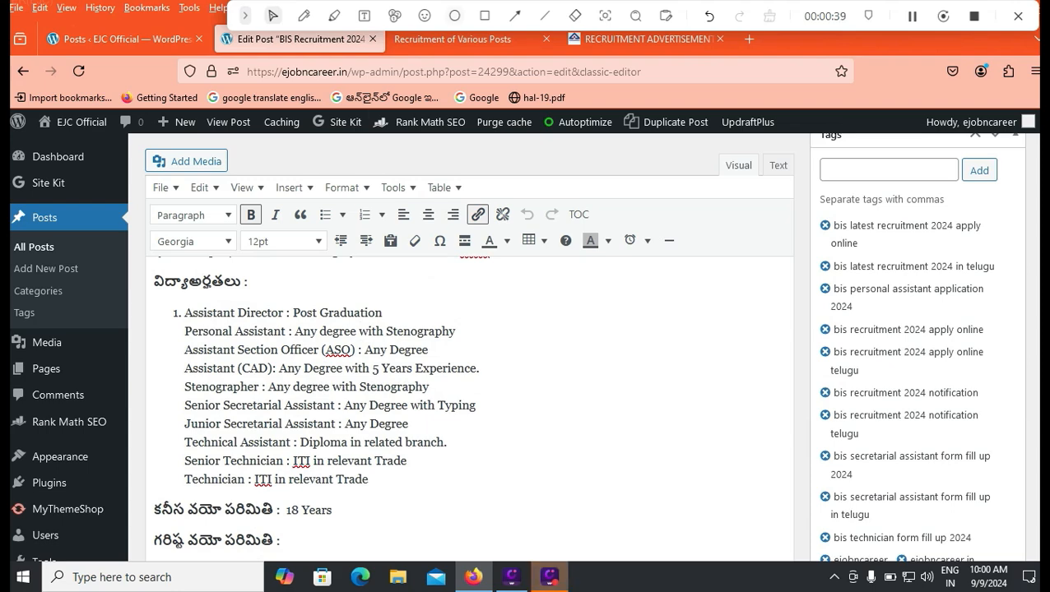
{"action": "left_click", "coordinate": [460, 39]}
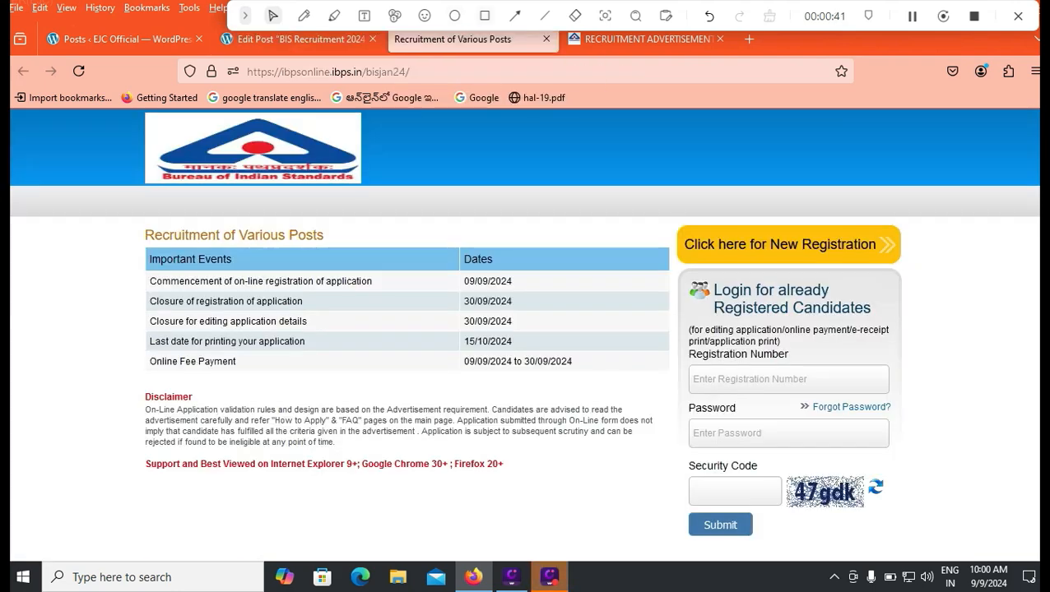
Open IBPS Online's 'New Registration' form for the BIS recruitment at Basic Info
{"action": "left_click", "coordinate": [485, 15]}
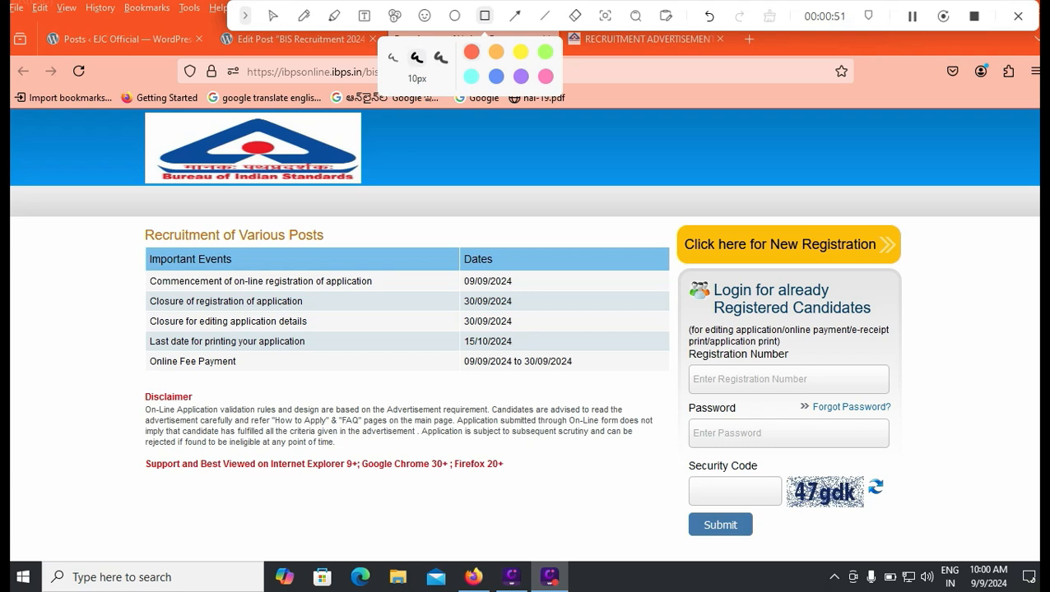
{"action": "mouse_move", "coordinate": [666, 217]}
{"action": "left_mouse_down"}
{"action": "mouse_move", "coordinate": [854, 278]}
{"action": "mouse_move", "coordinate": [916, 278]}
{"action": "left_mouse_up"}
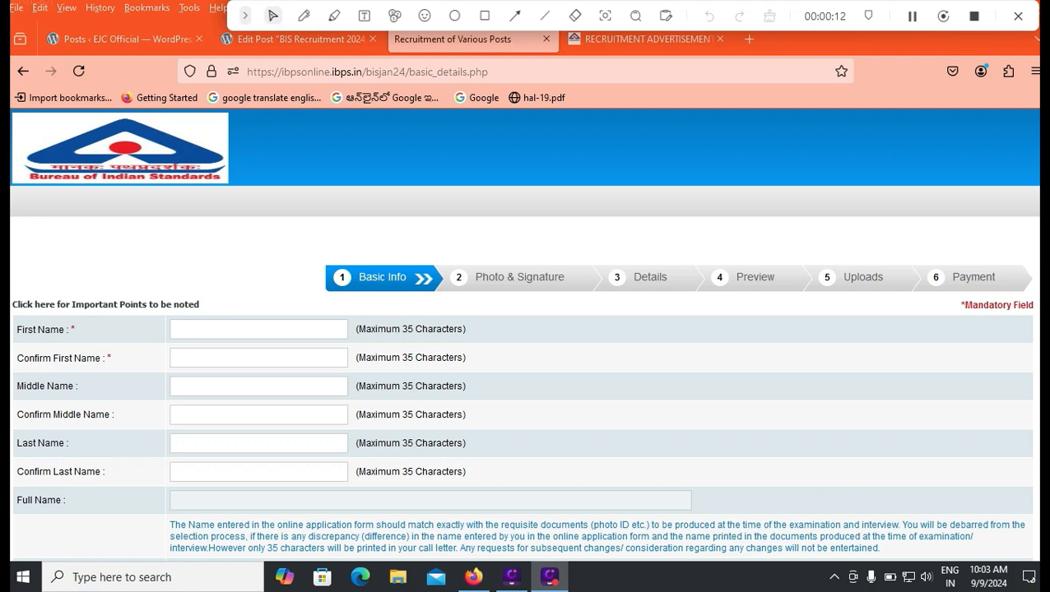
Enter the applicant's first, middle and last names with confirmations, and the mobile number
{"action": "left_click", "coordinate": [247, 329]}
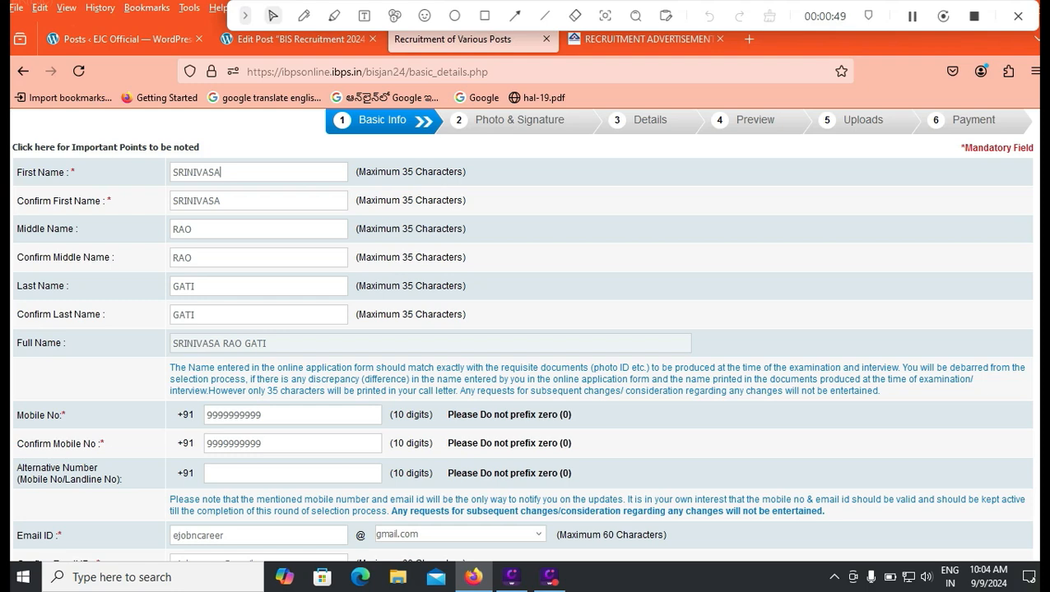
{"action": "scroll", "coordinate": [527, 329], "scroll_direction": "down", "scroll_amount": 2}
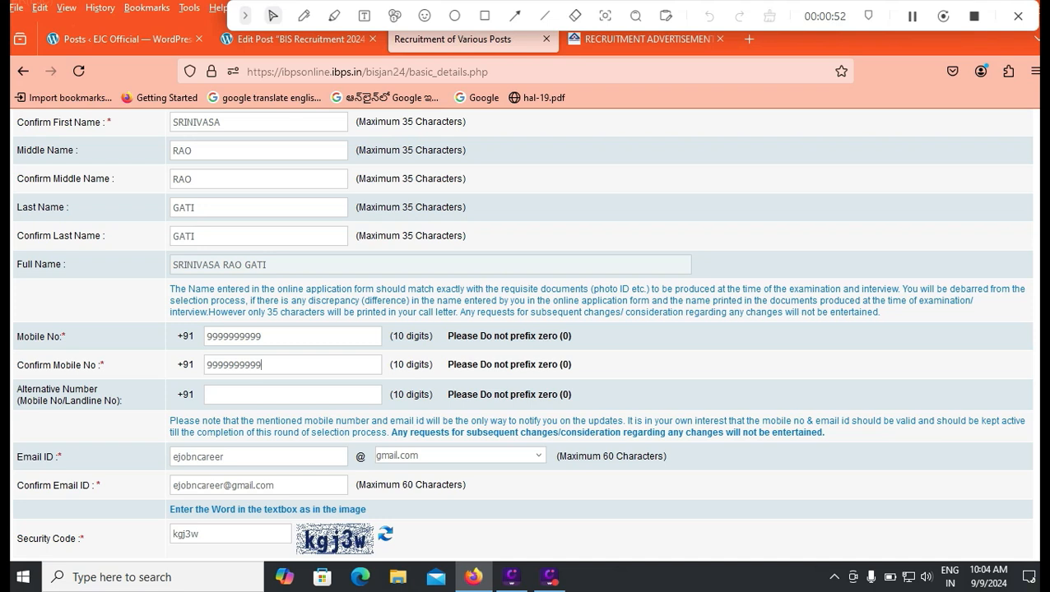
{"action": "left_click", "coordinate": [293, 395]}
Enter the applicant's e-mail ID with the gmail.com domain and fill in the security code
{"action": "left_click", "coordinate": [224, 457]}
{"action": "key", "text": "Tab"}
{"action": "key", "text": "alt+Down"}
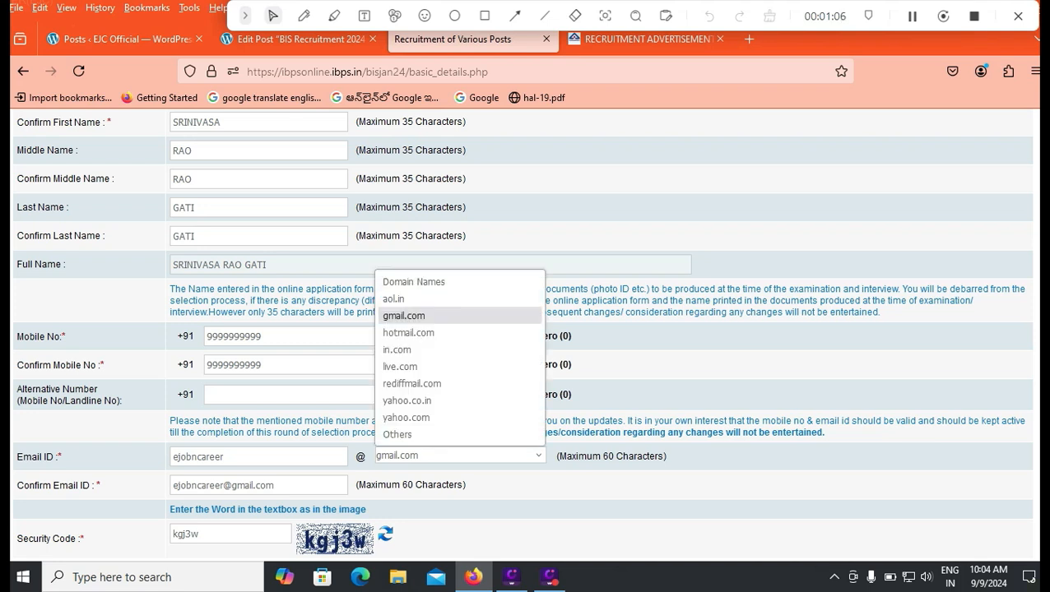
{"action": "scroll", "coordinate": [524, 329], "scroll_direction": "down", "scroll_amount": 3}
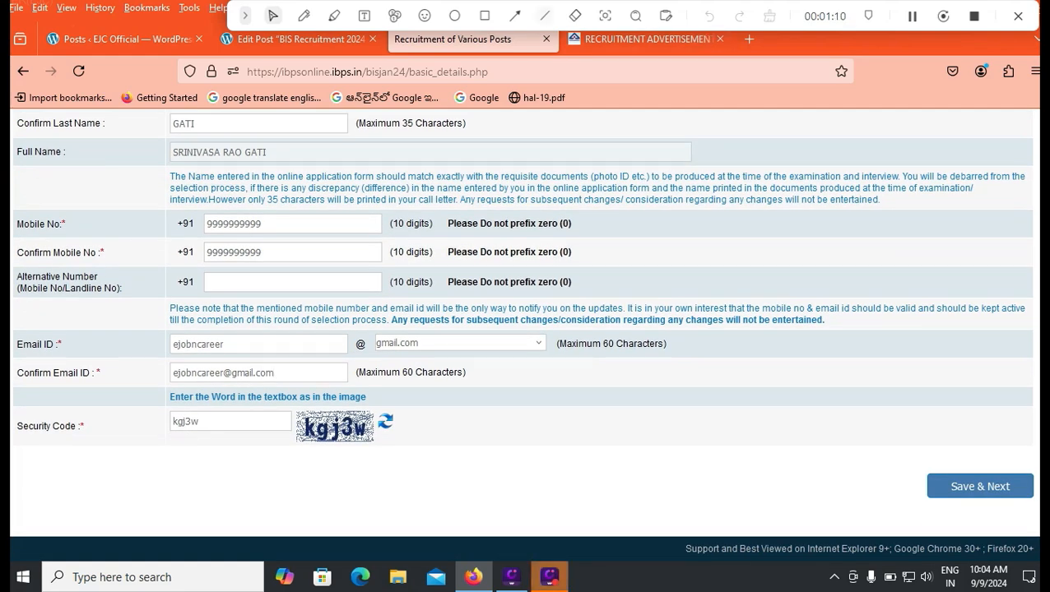
{"action": "left_click", "coordinate": [484, 16]}
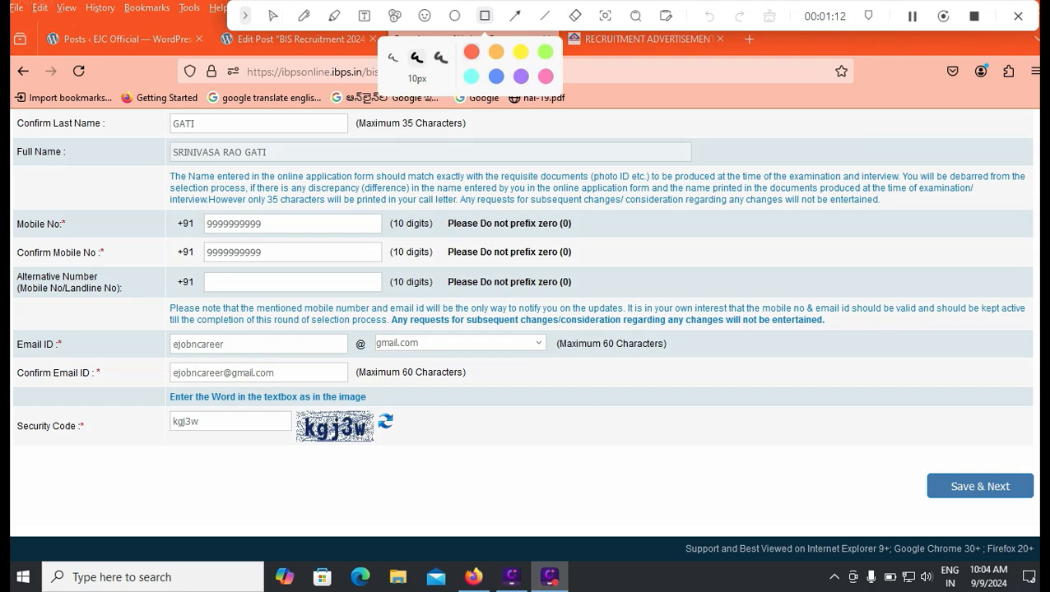
{"action": "left_click_drag", "start_coordinate": [903, 469], "coordinate": [1038, 504]}
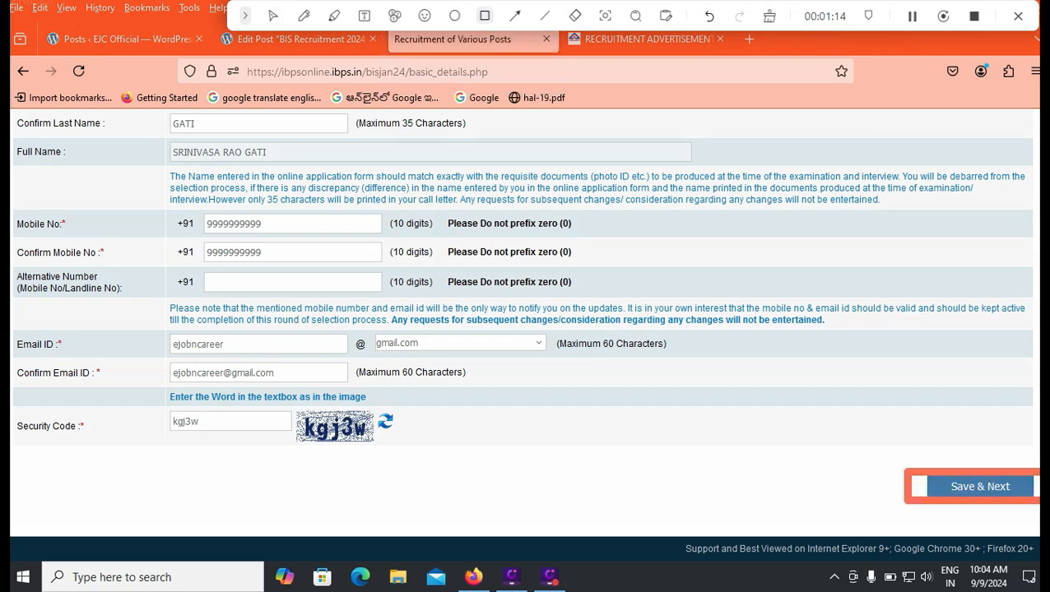
Save the basic details, cancel the file upload, and tick both photo and signature 'I confirm' boxes
{"action": "left_click", "coordinate": [980, 486]}
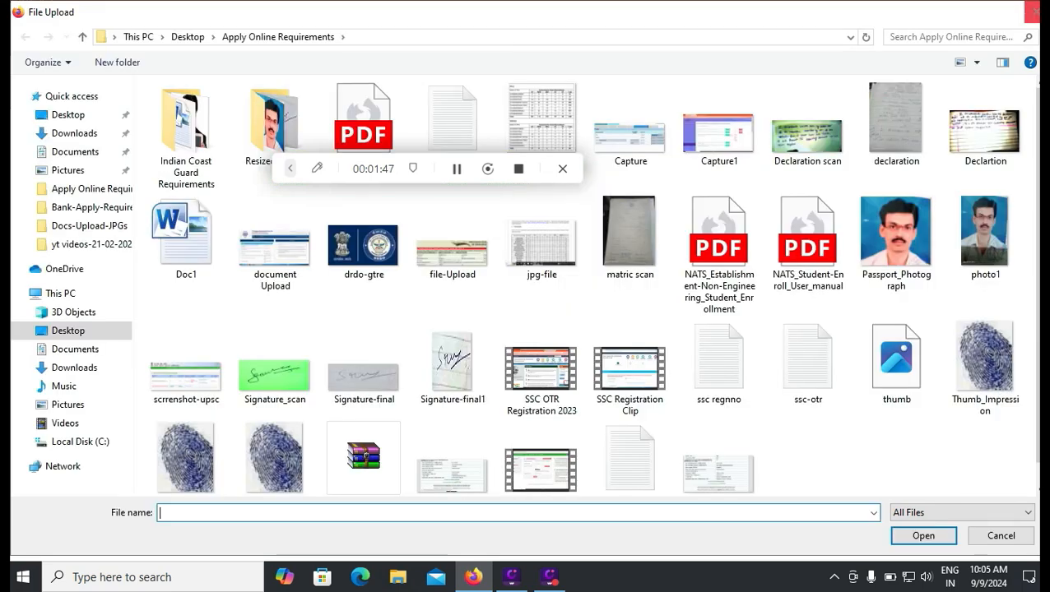
{"action": "left_click", "coordinate": [1034, 11]}
{"action": "left_click", "coordinate": [22, 378]}
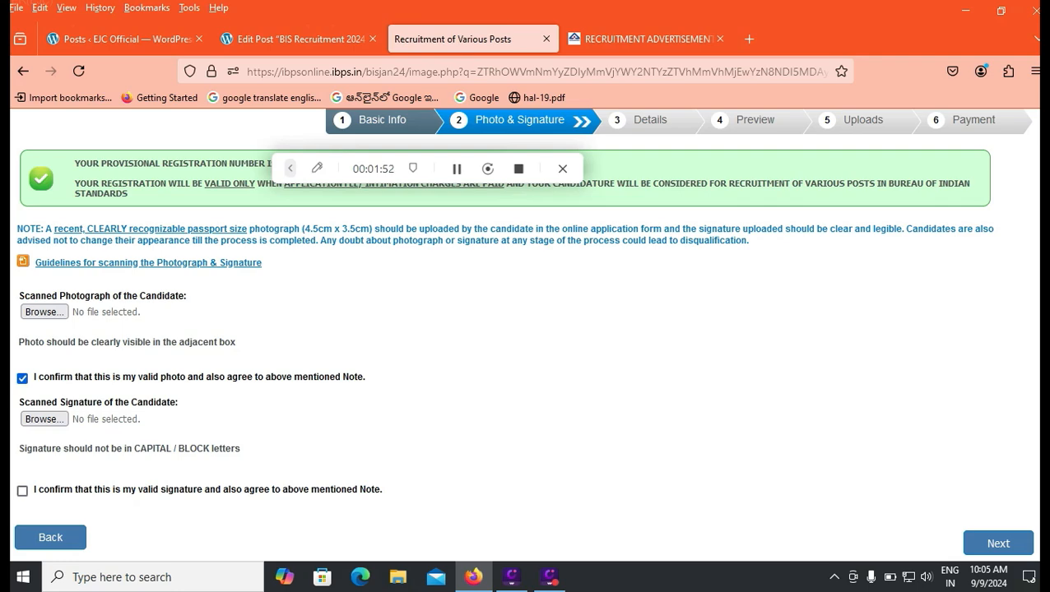
{"action": "left_click", "coordinate": [22, 490]}
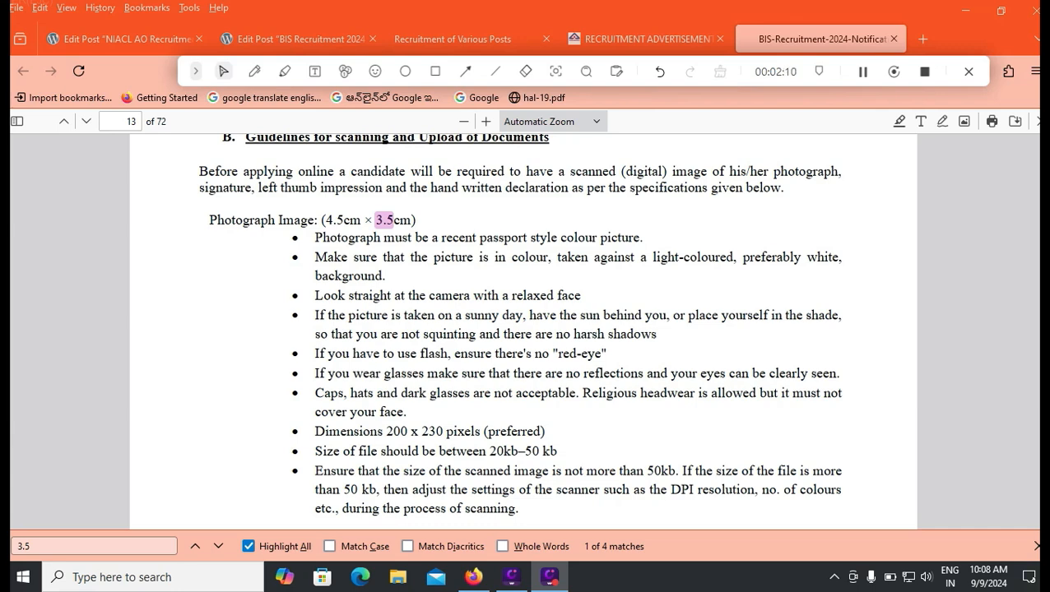
Scroll the notification PDF to the signature guidelines and highlight the 'Black Ink' requirement
{"action": "scroll", "coordinate": [524, 329], "scroll_direction": "down", "scroll_amount": 3}
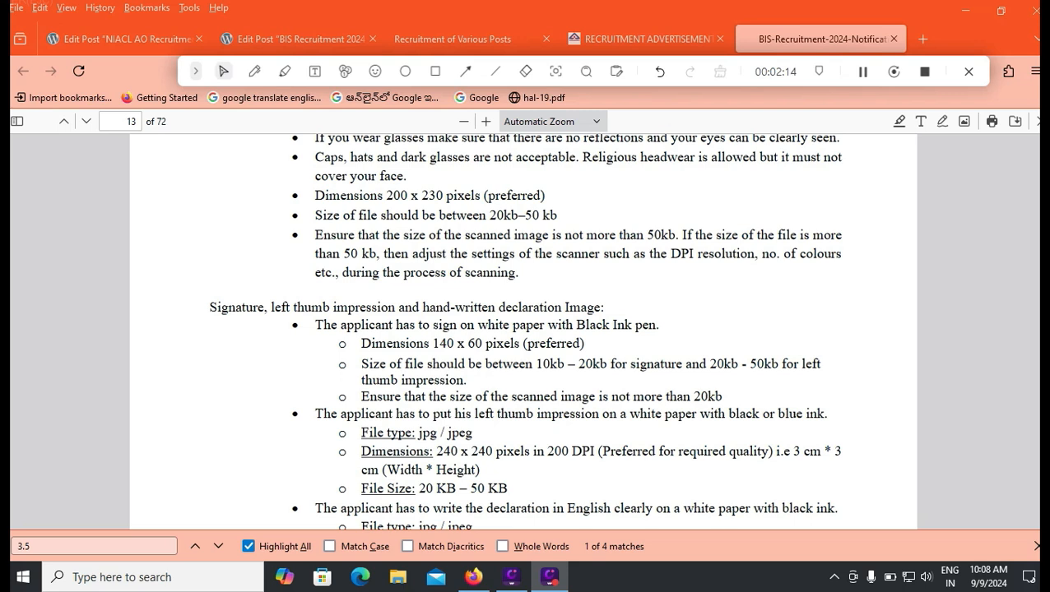
{"action": "left_click_drag", "start_coordinate": [576, 325], "coordinate": [632, 325]}
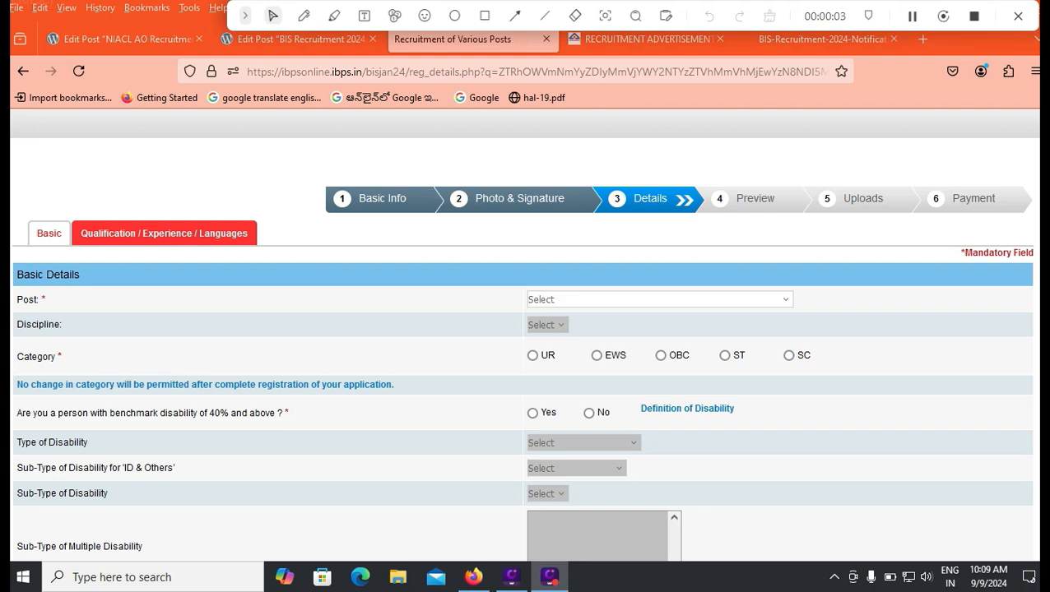
Select Junior Secretariat Assistant as the post, set Category to SC, and accept the warning
{"action": "left_click", "coordinate": [658, 299]}
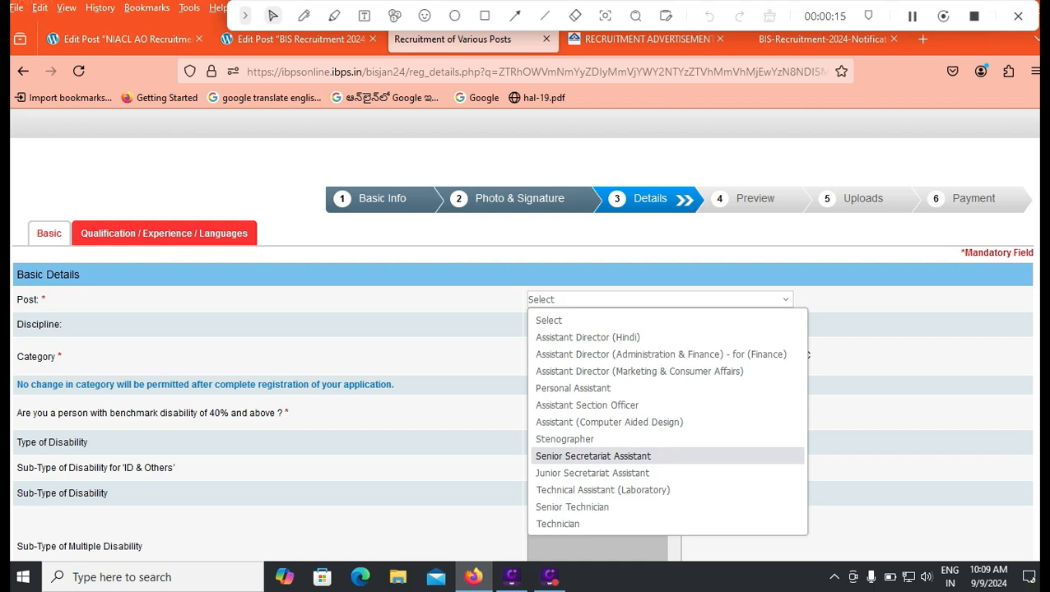
{"action": "key", "text": "Down"}
{"action": "key", "text": "Down"}
{"action": "key", "text": "Down"}
{"action": "left_click", "coordinate": [592, 473]}
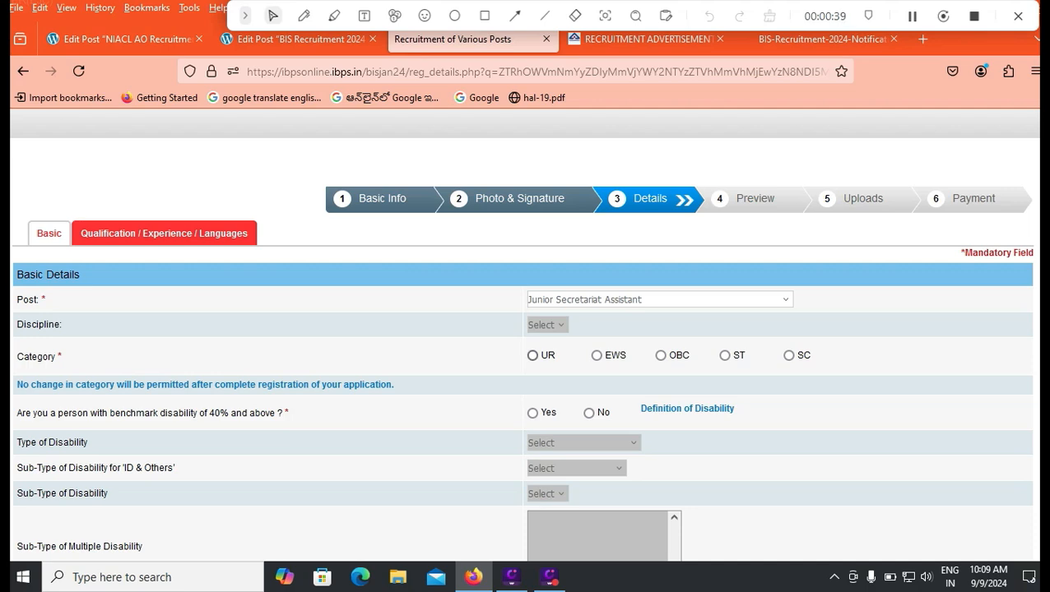
{"action": "left_click", "coordinate": [790, 355]}
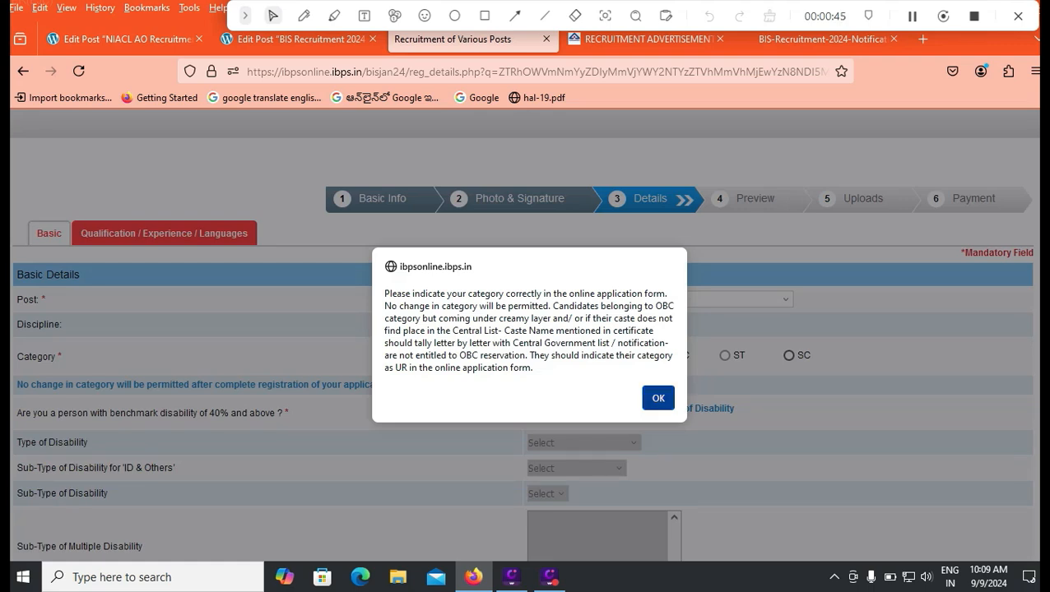
{"action": "key", "text": "Return"}
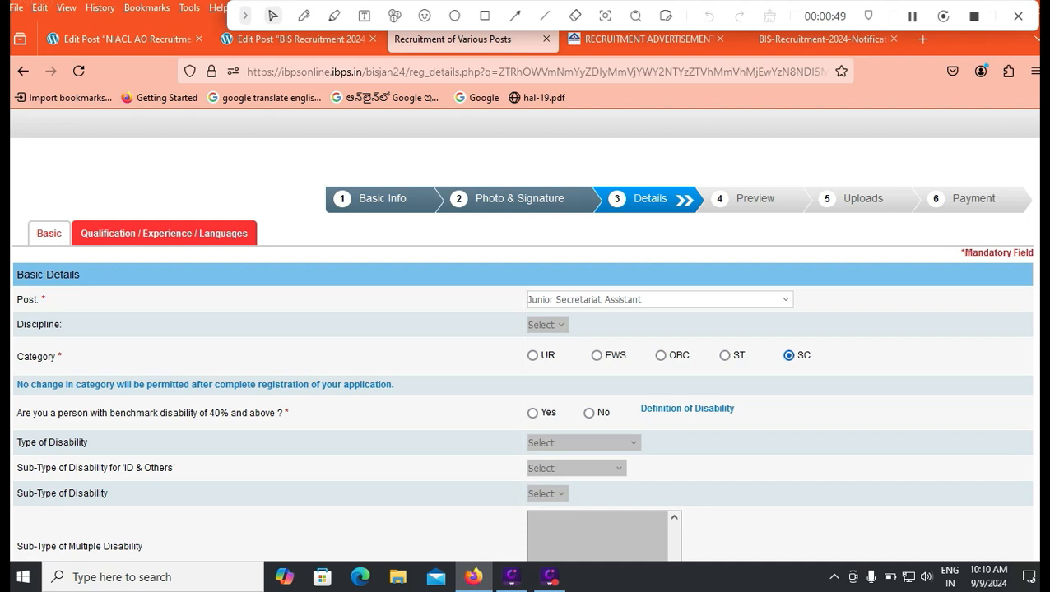
Answer No to the benchmark disability and writing-difficulty questions and set Religion to Hindu
{"action": "left_click", "coordinate": [589, 413]}
{"action": "scroll", "coordinate": [522, 329], "scroll_direction": "down", "scroll_amount": 3}
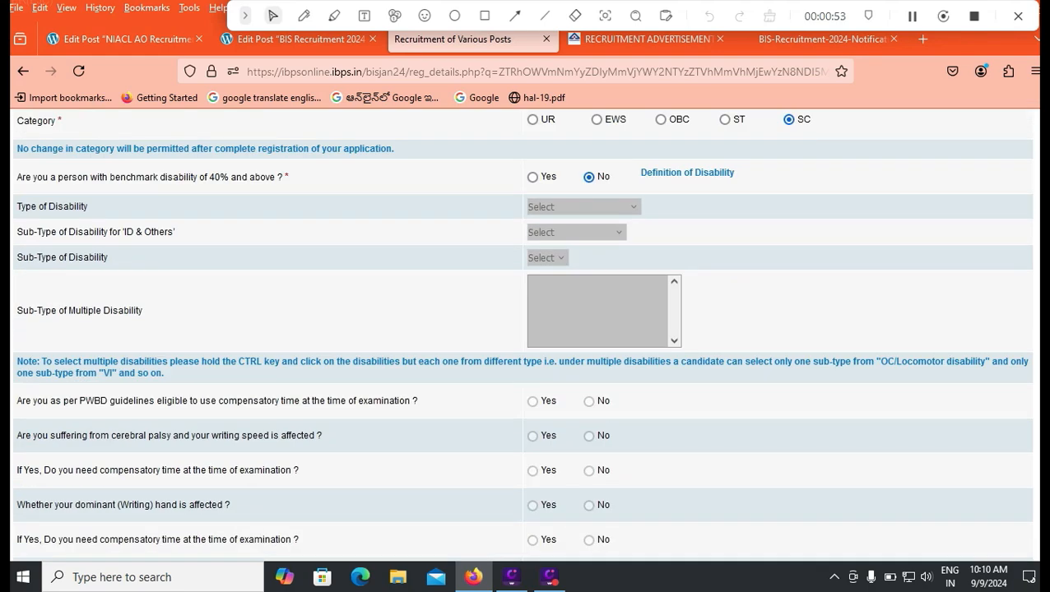
{"action": "scroll", "coordinate": [522, 329], "scroll_direction": "down", "scroll_amount": 2}
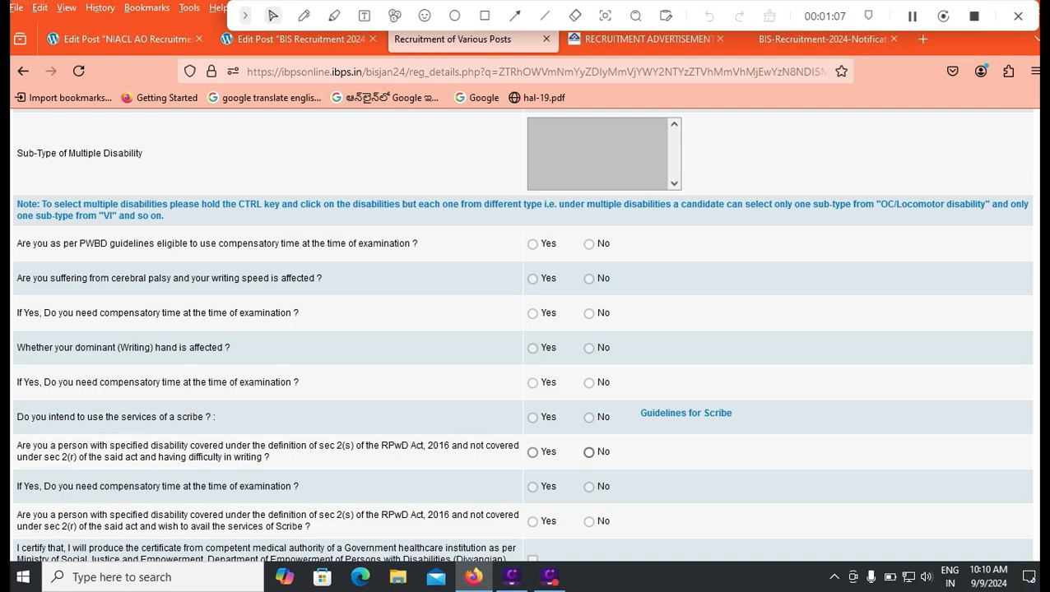
{"action": "left_click", "coordinate": [588, 453]}
{"action": "scroll", "coordinate": [588, 452], "scroll_direction": "down", "scroll_amount": 1}
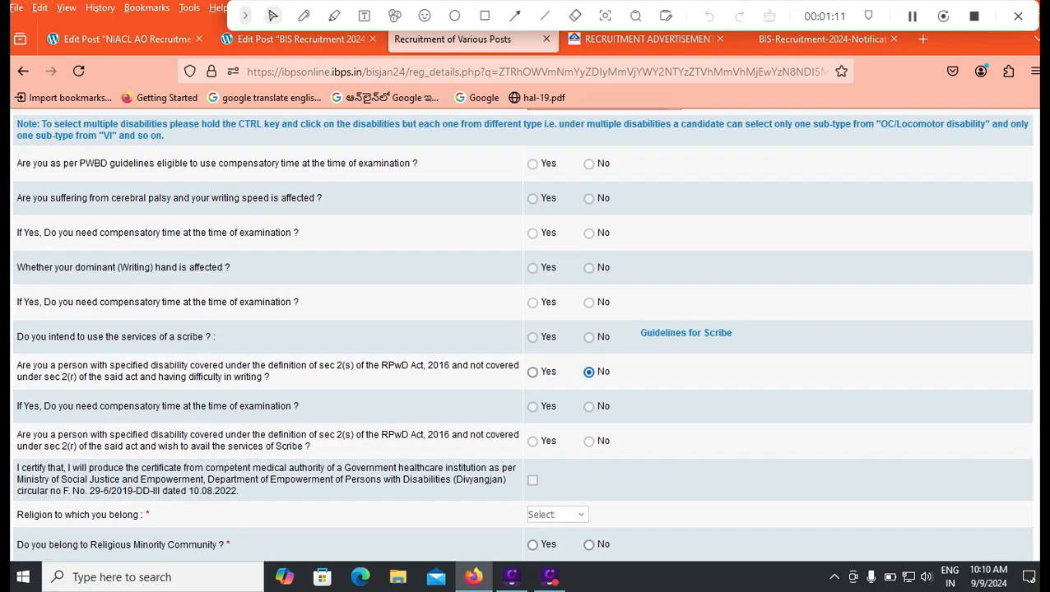
{"action": "scroll", "coordinate": [526, 329], "scroll_direction": "down", "scroll_amount": 1}
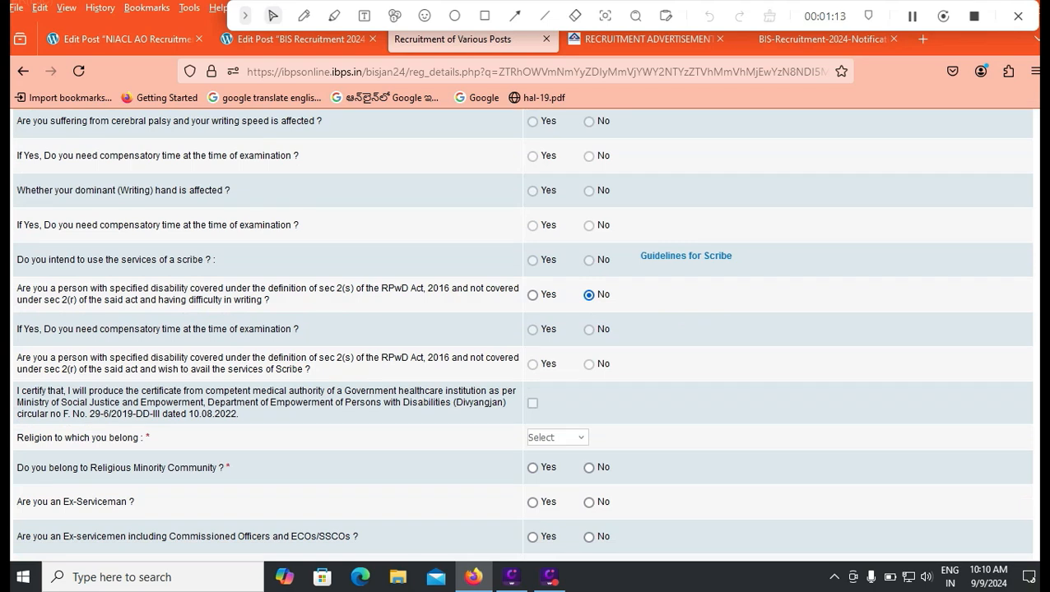
{"action": "left_click", "coordinate": [557, 437]}
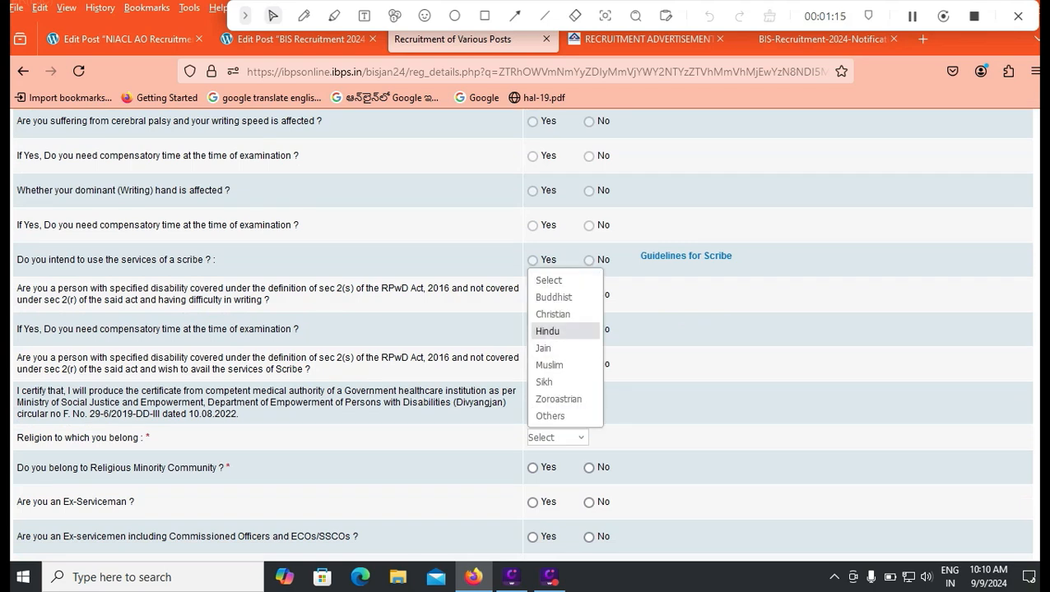
{"action": "key", "text": "Return"}
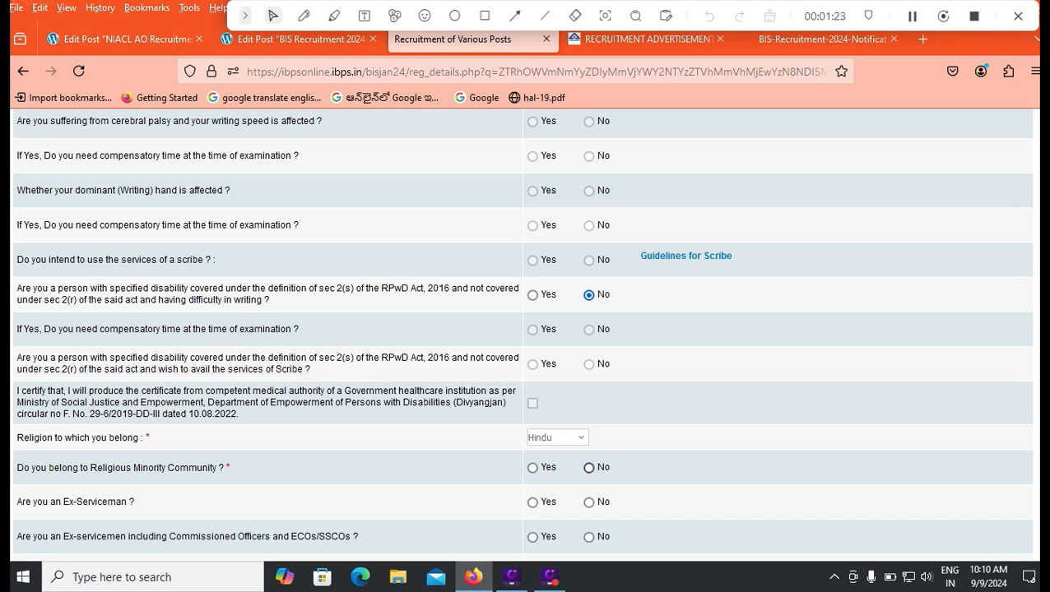
Answer No to minority, ex-serviceman, commissioned officer, disabled defence, widow relaxation and departmental questions
{"action": "left_click", "coordinate": [589, 468]}
{"action": "scroll", "coordinate": [521, 335], "scroll_direction": "down", "scroll_amount": 2}
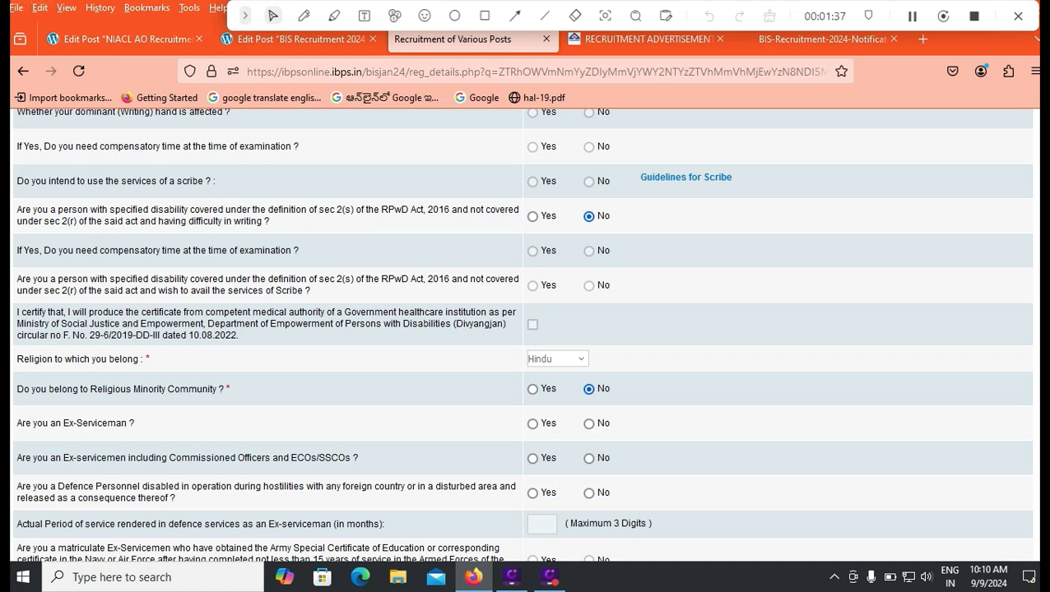
{"action": "left_click", "coordinate": [588, 424]}
{"action": "left_click", "coordinate": [589, 458]}
{"action": "left_click", "coordinate": [588, 493]}
{"action": "scroll", "coordinate": [524, 329], "scroll_direction": "down", "scroll_amount": 2}
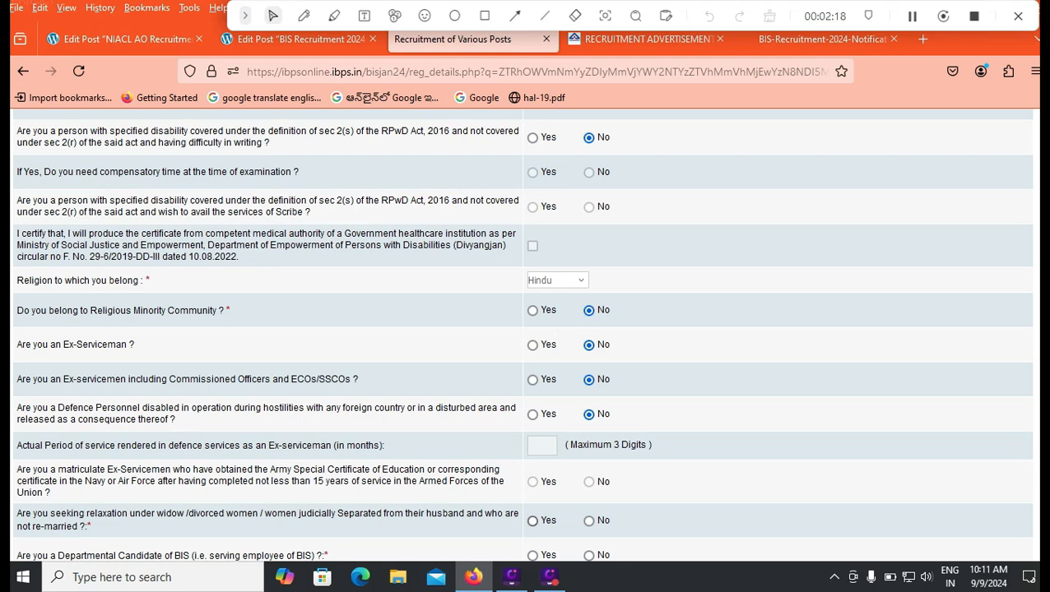
{"action": "left_click", "coordinate": [588, 521]}
{"action": "scroll", "coordinate": [522, 336], "scroll_direction": "down", "scroll_amount": 2}
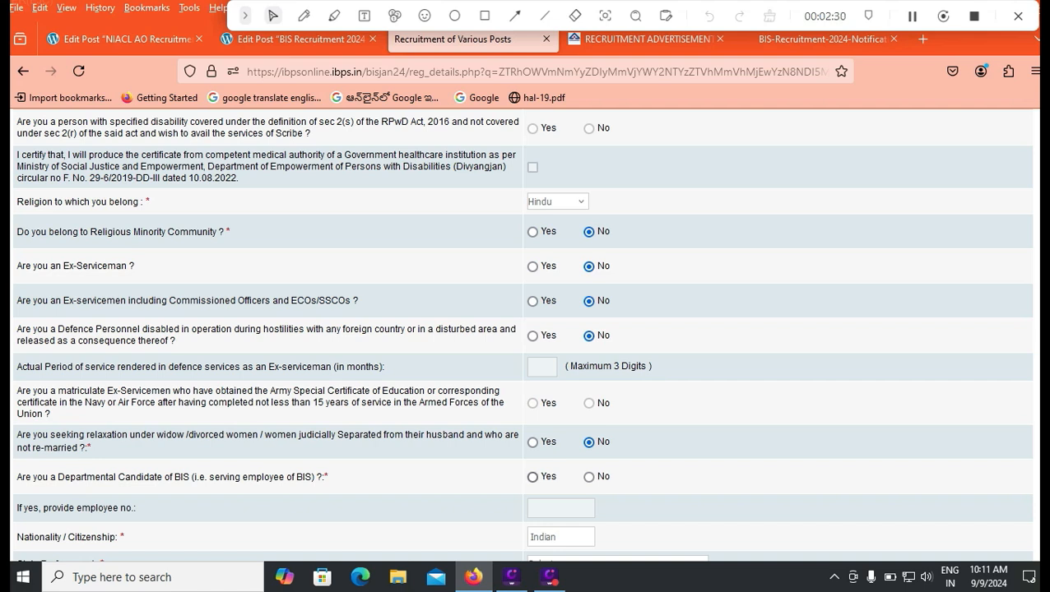
{"action": "left_click", "coordinate": [589, 477]}
{"action": "scroll", "coordinate": [588, 476], "scroll_direction": "down", "scroll_amount": 3}
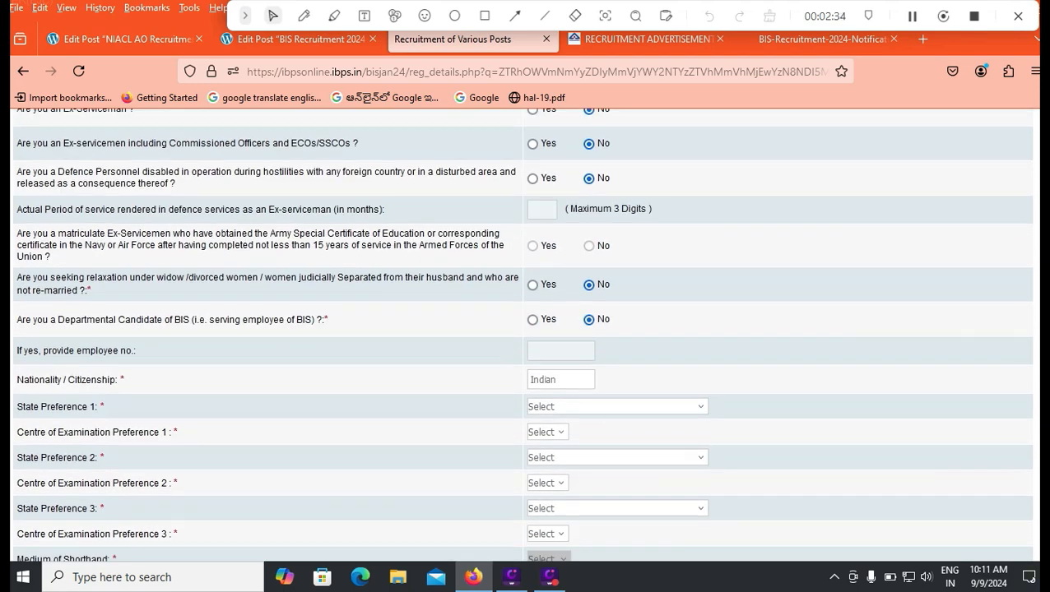
{"action": "scroll", "coordinate": [523, 329], "scroll_direction": "down", "scroll_amount": 2}
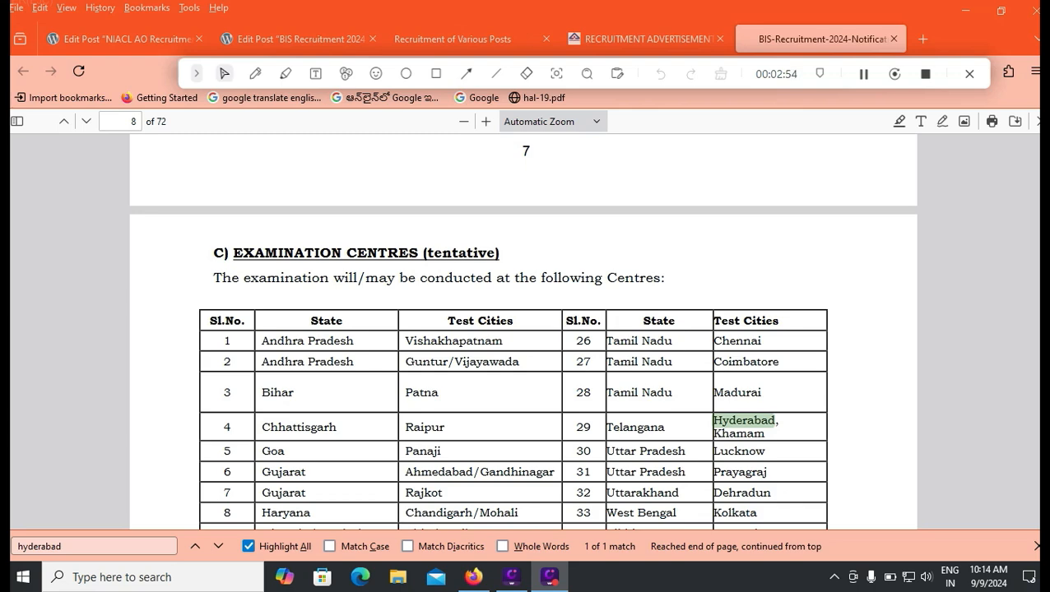
{"action": "left_click", "coordinate": [453, 38]}
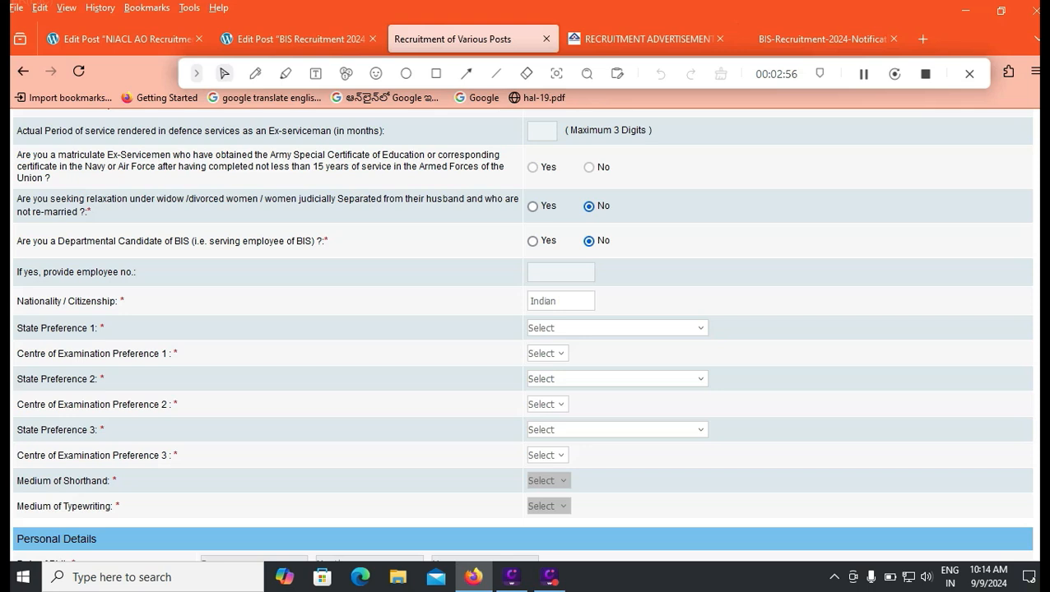
Set preference 1 to Andhra Pradesh with Vishakhapatnam as the exam centre
{"action": "left_click", "coordinate": [617, 328]}
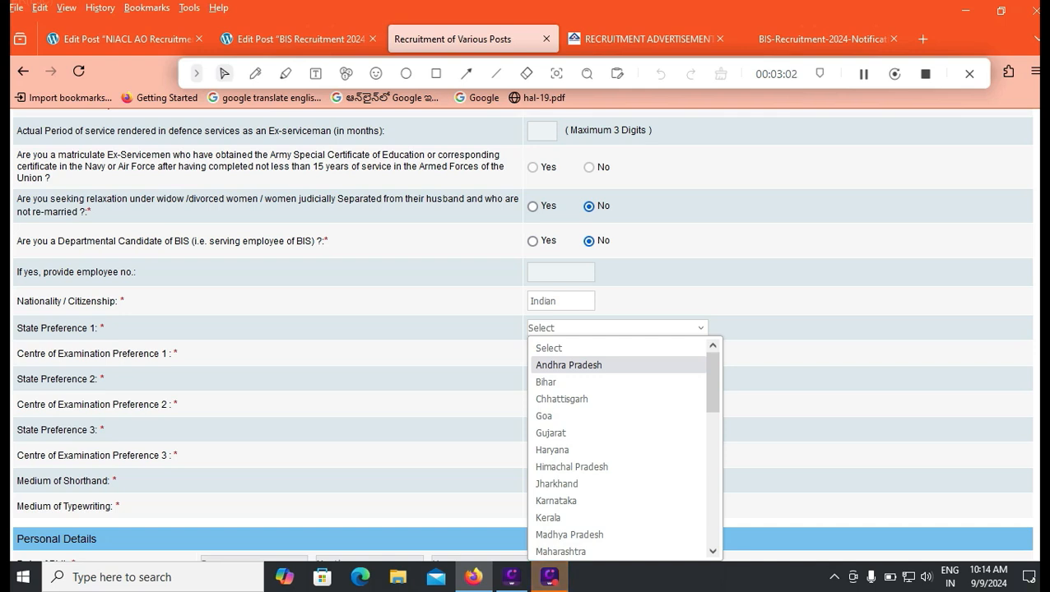
{"action": "key", "text": "Return"}
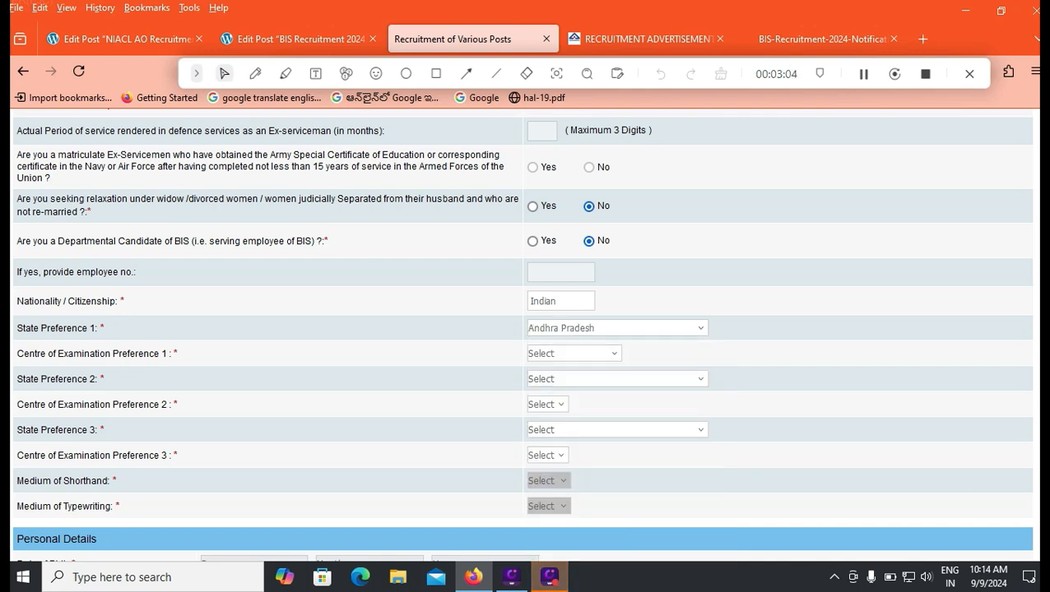
{"action": "key", "text": "Tab"}
{"action": "key", "text": "alt+Down"}
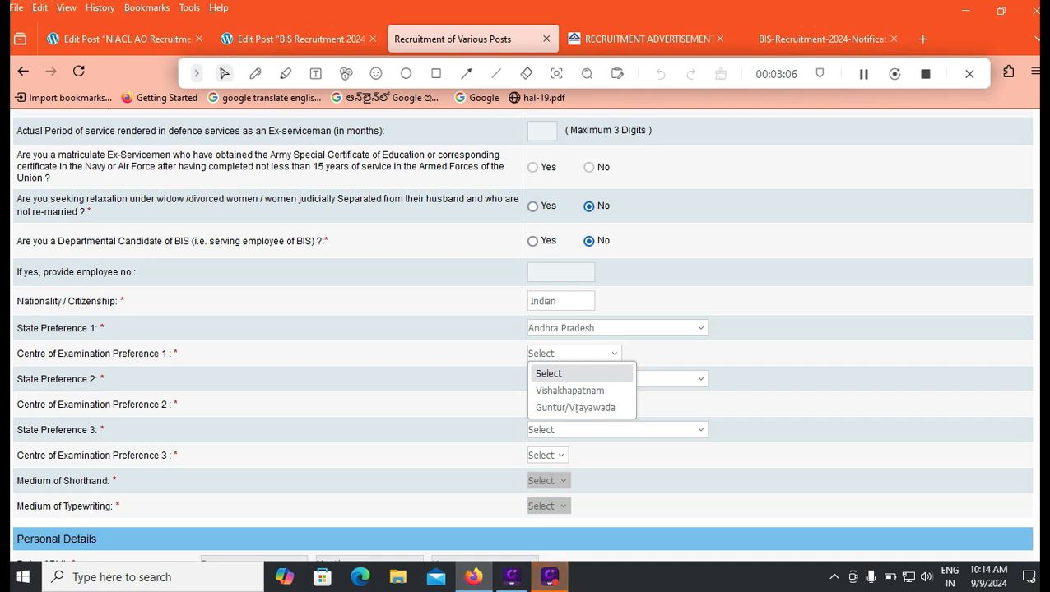
{"action": "key", "text": "Down"}
{"action": "key", "text": "Down"}
{"action": "key", "text": "Up"}
{"action": "key", "text": "Return"}
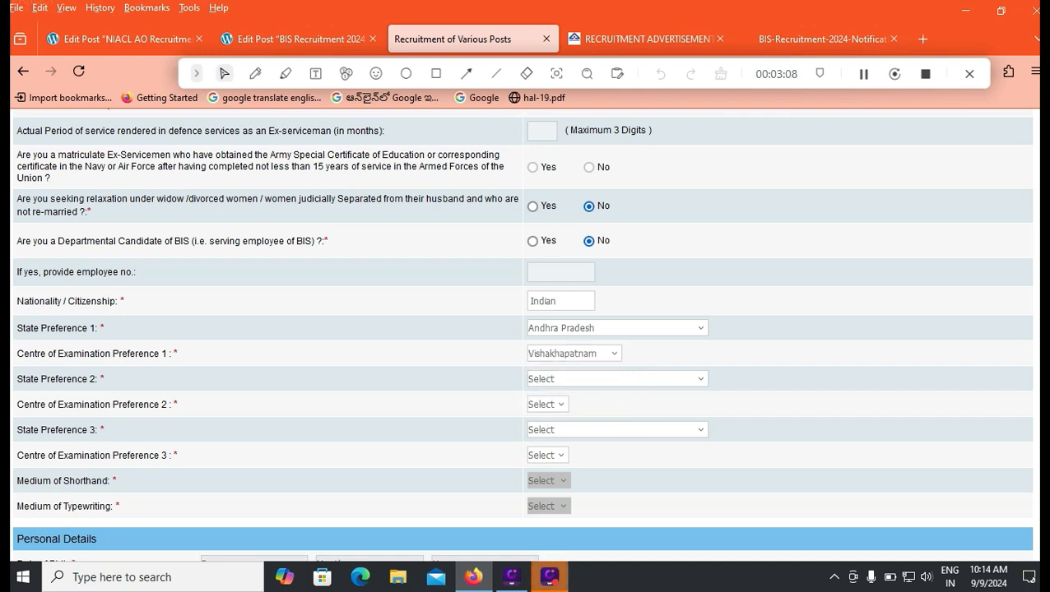
Set preference 2 to Andhra Pradesh with Guntur/Vijayawada as the exam centre
{"action": "key", "text": "Tab"}
{"action": "key", "text": "alt+Down"}
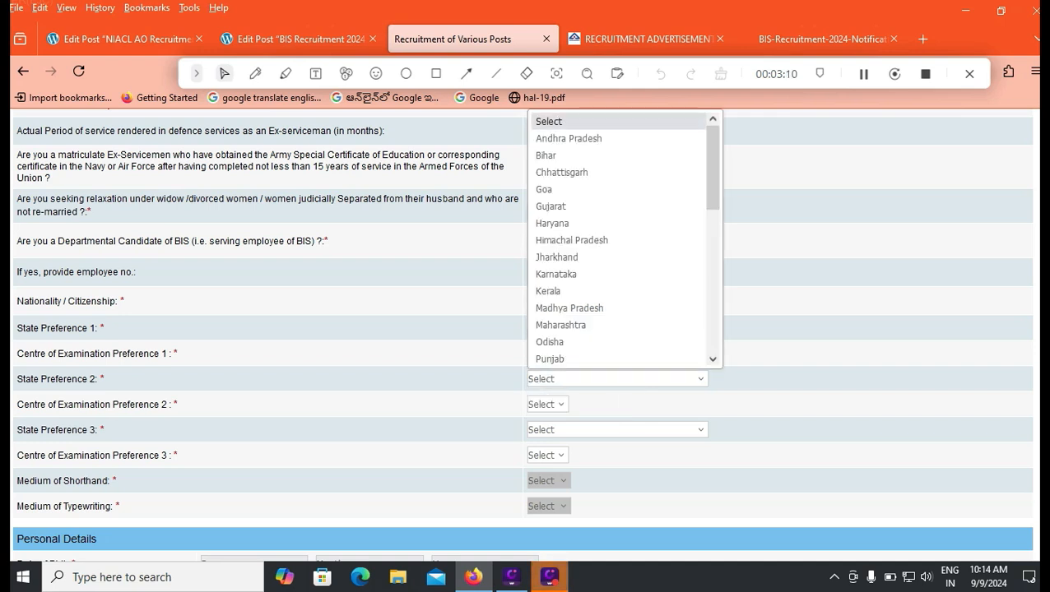
{"action": "key", "text": "j"}
{"action": "key", "text": "b"}
{"action": "key", "text": "Up"}
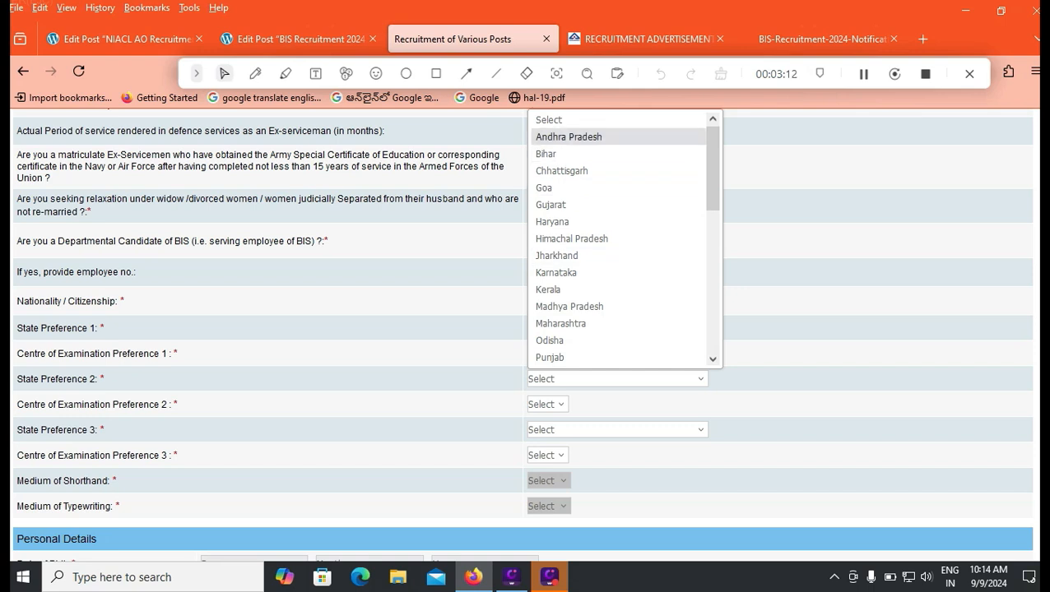
{"action": "key", "text": "Return"}
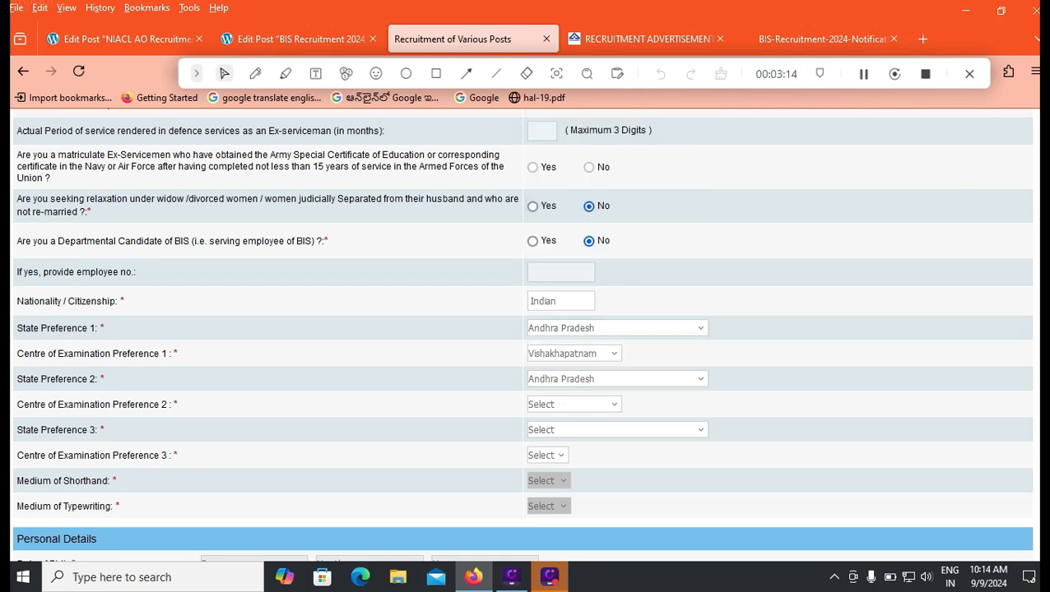
{"action": "key", "text": "Tab"}
{"action": "key", "text": "alt+Down"}
{"action": "key", "text": "g"}
{"action": "key", "text": "Return"}
Set preference 3 to Telangana with Hyderabad as the exam centre
{"action": "key", "text": "Tab"}
{"action": "key", "text": "alt+Down"}
{"action": "key", "text": "Down"}
{"action": "key", "text": "Down"}
{"action": "key", "text": "Down"}
{"action": "key", "text": "Down"}
{"action": "key", "text": "Down"}
{"action": "key", "text": "Down"}
{"action": "key", "text": "Down"}
{"action": "key", "text": "Down"}
{"action": "key", "text": "Down"}
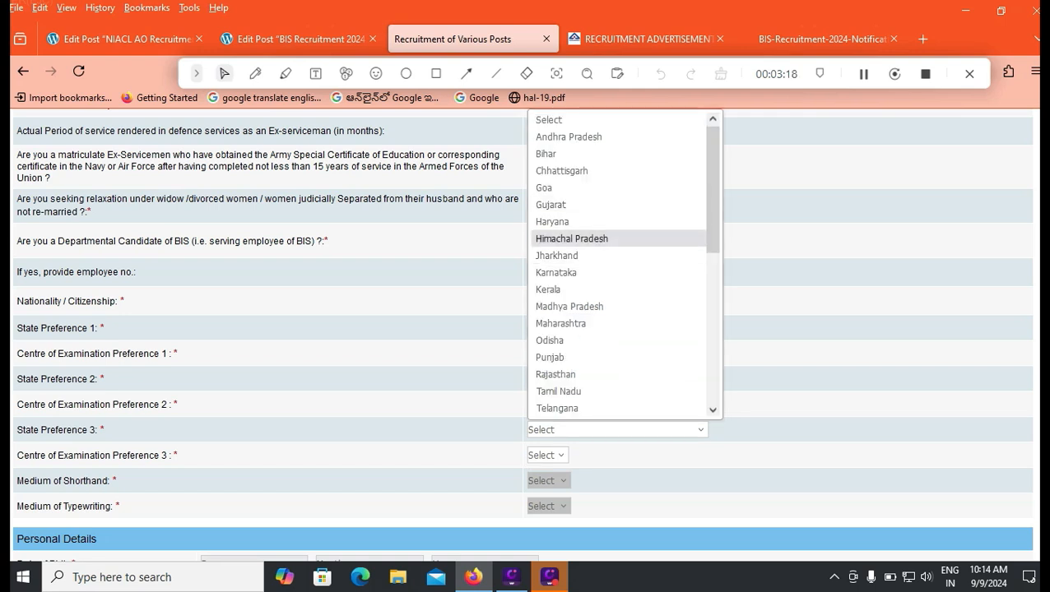
{"action": "key", "text": "n"}
{"action": "key", "text": "Up"}
{"action": "key", "text": "Up"}
{"action": "key", "text": "Up"}
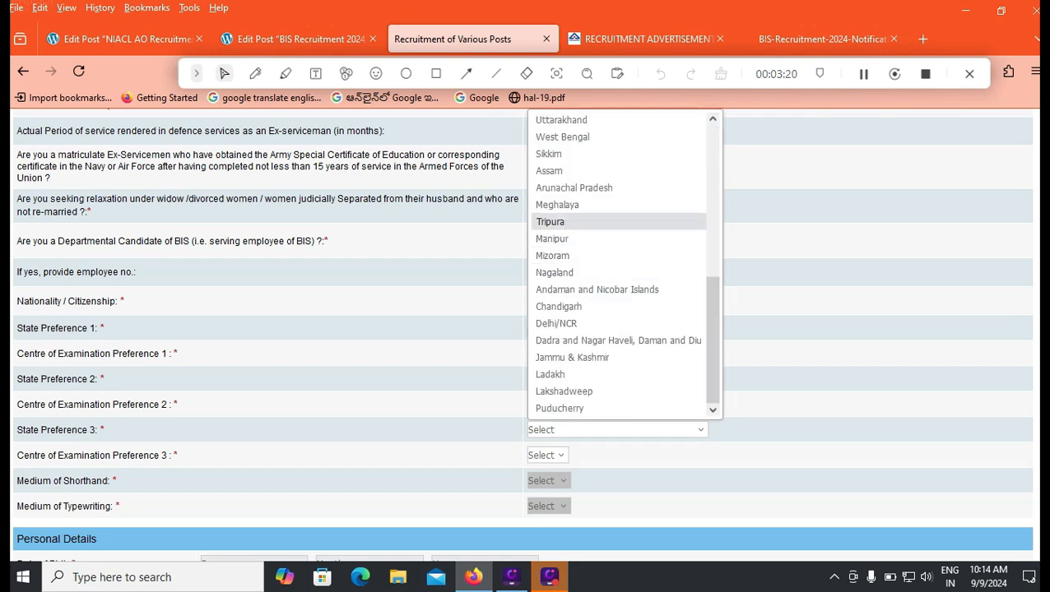
{"action": "key", "text": "Down"}
{"action": "key", "text": "Up"}
{"action": "key", "text": "Up"}
{"action": "key", "text": "Down"}
{"action": "key", "text": "Down"}
{"action": "key", "text": "Down"}
{"action": "key", "text": "Down"}
{"action": "key", "text": "Down"}
{"action": "key", "text": "Down"}
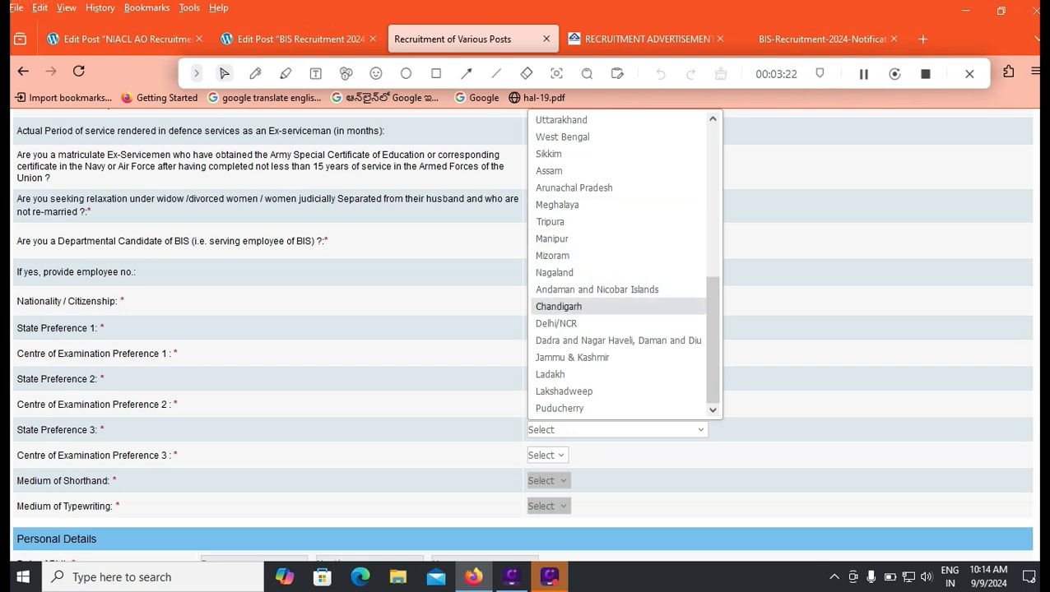
{"action": "key", "text": "Up"}
{"action": "key", "text": "Up"}
{"action": "key", "text": "Up"}
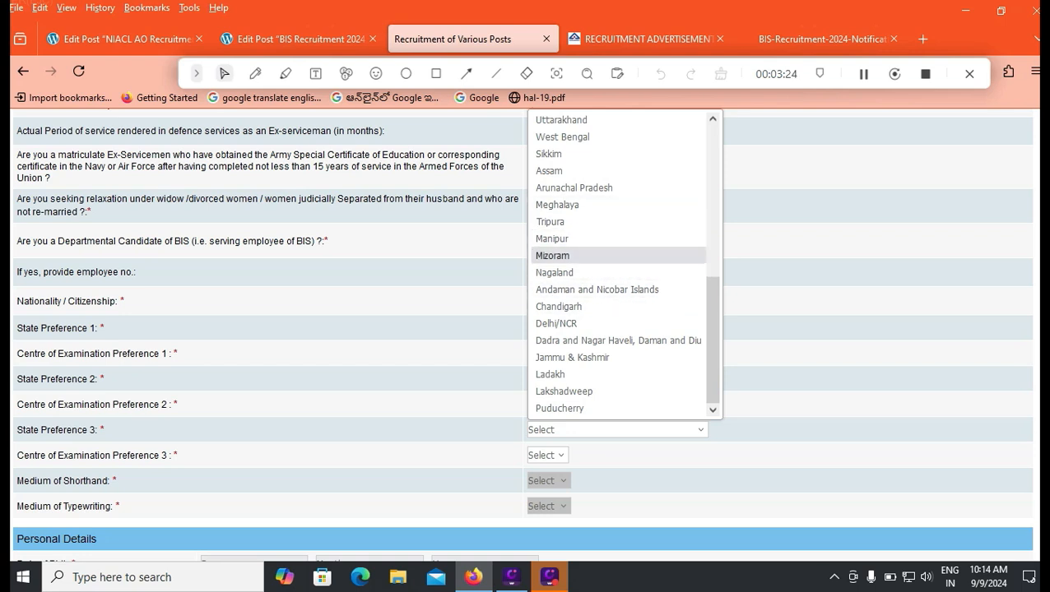
{"action": "key", "text": "Up"}
{"action": "key", "text": "t"}
{"action": "key", "text": "e"}
{"action": "key", "text": "Return"}
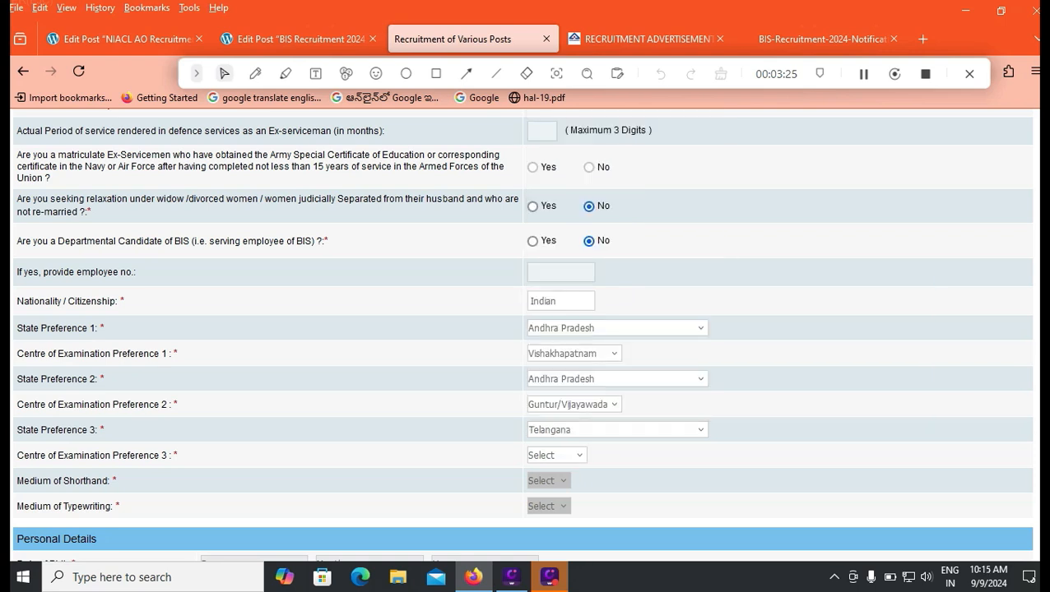
{"action": "key", "text": "Tab"}
{"action": "key", "text": "alt+Down"}
{"action": "key", "text": "Down"}
{"action": "key", "text": "Return"}
Choose 01 / January / 2000 as the birth date, tick Male, and No for twin sibling
{"action": "scroll", "coordinate": [522, 334], "scroll_direction": "down", "scroll_amount": 2}
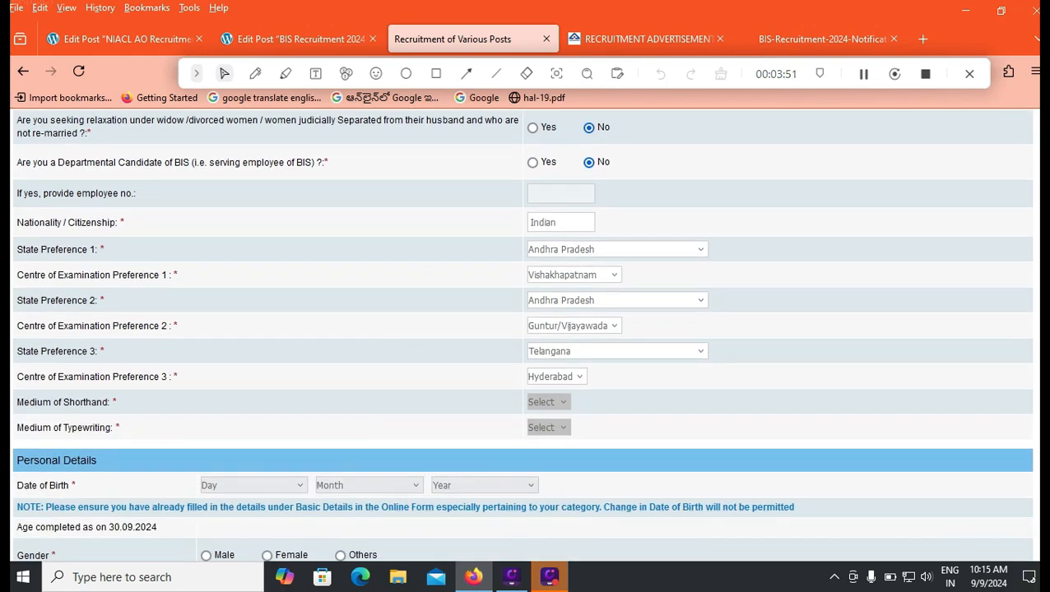
{"action": "scroll", "coordinate": [522, 334], "scroll_direction": "down", "scroll_amount": 3}
{"action": "left_click", "coordinate": [253, 328]}
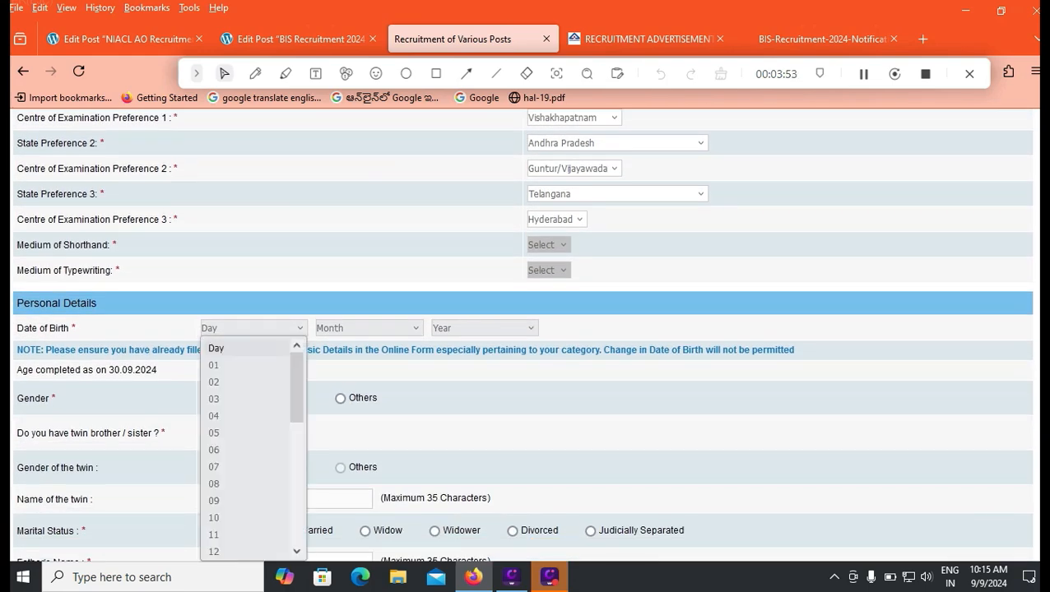
{"action": "left_click", "coordinate": [213, 366]}
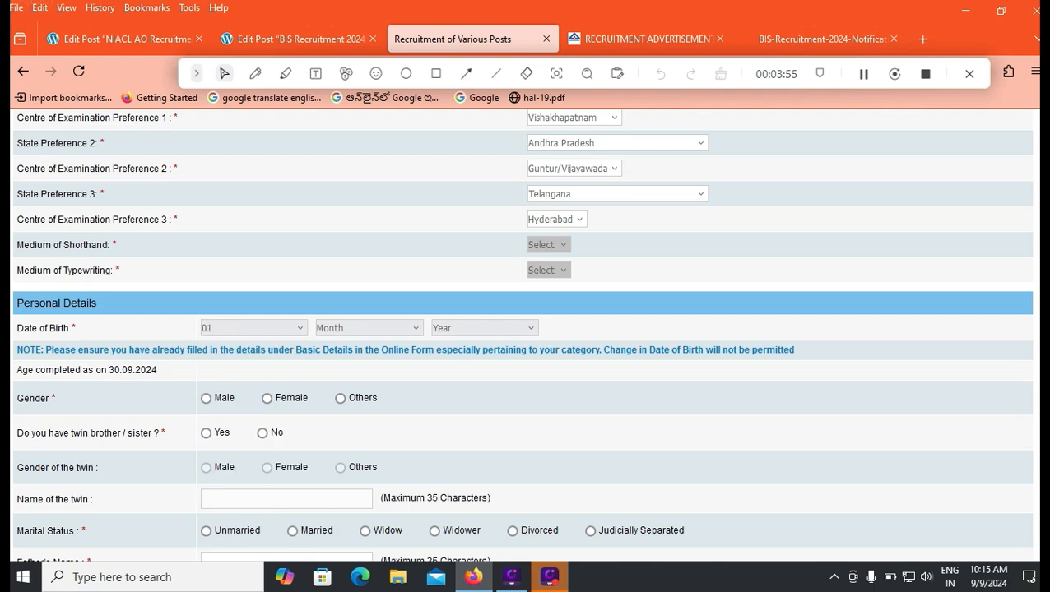
{"action": "left_click", "coordinate": [367, 328]}
{"action": "left_click", "coordinate": [340, 364]}
{"action": "left_click", "coordinate": [484, 328]}
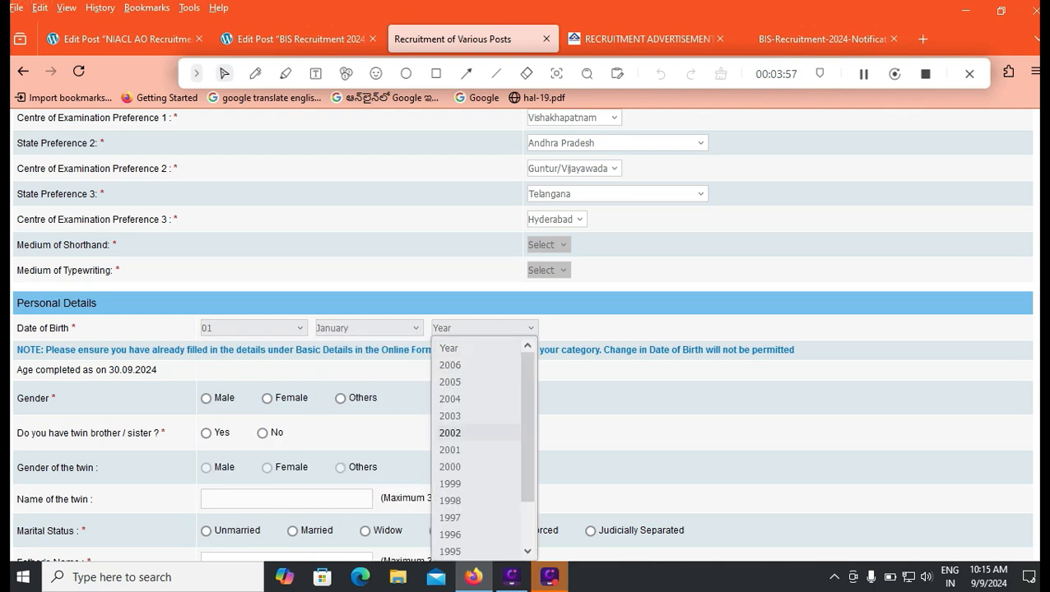
{"action": "left_click", "coordinate": [448, 465]}
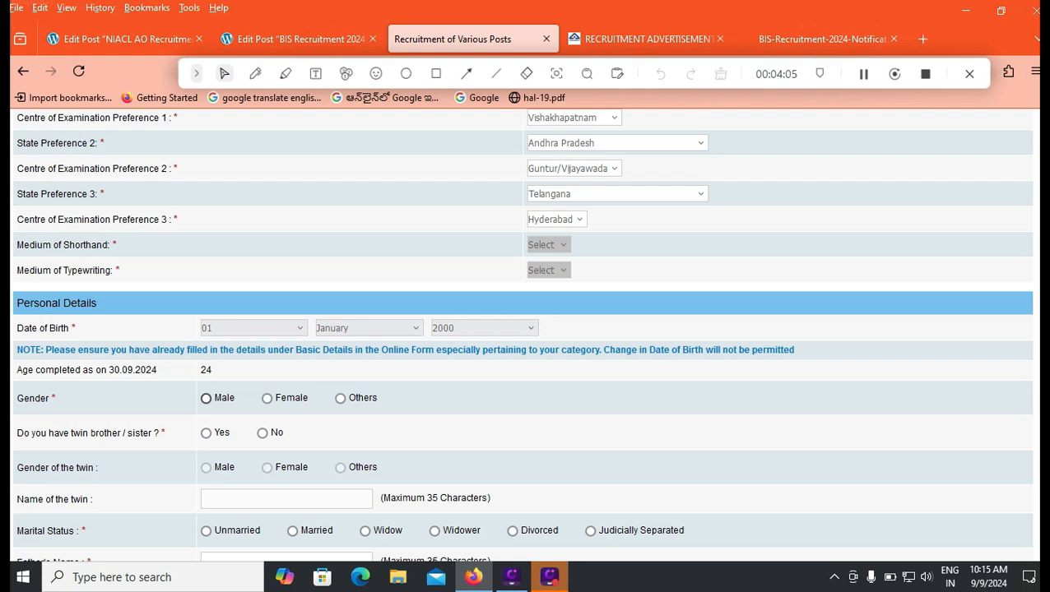
{"action": "left_click", "coordinate": [205, 398]}
{"action": "left_click", "coordinate": [262, 434]}
Mark the applicant as Unmarried and enter the father's and mother's full names
{"action": "scroll", "coordinate": [521, 334], "scroll_direction": "down", "scroll_amount": 2}
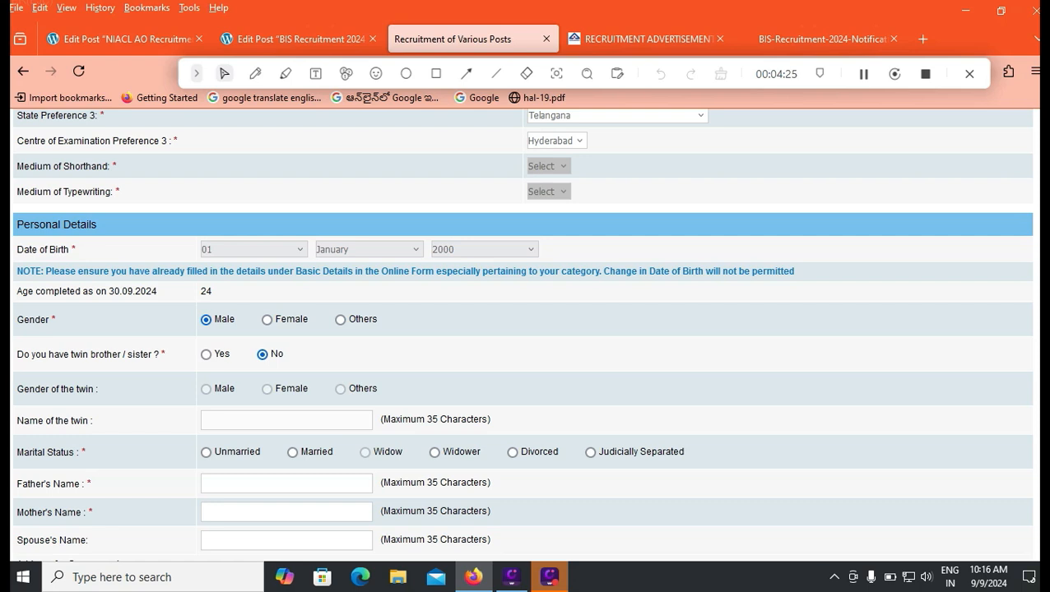
{"action": "left_click", "coordinate": [206, 452]}
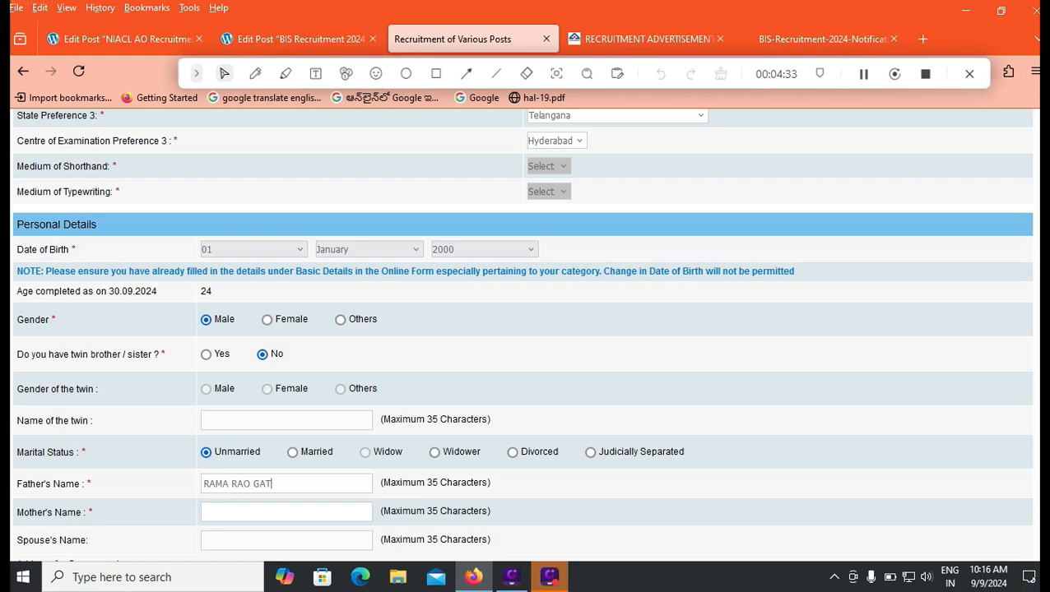
{"action": "key", "text": "Tab"}
Enter the correspondence address lines and district, choose Andhra Pradesh, and start entering the pincode
{"action": "key", "text": "Tab"}
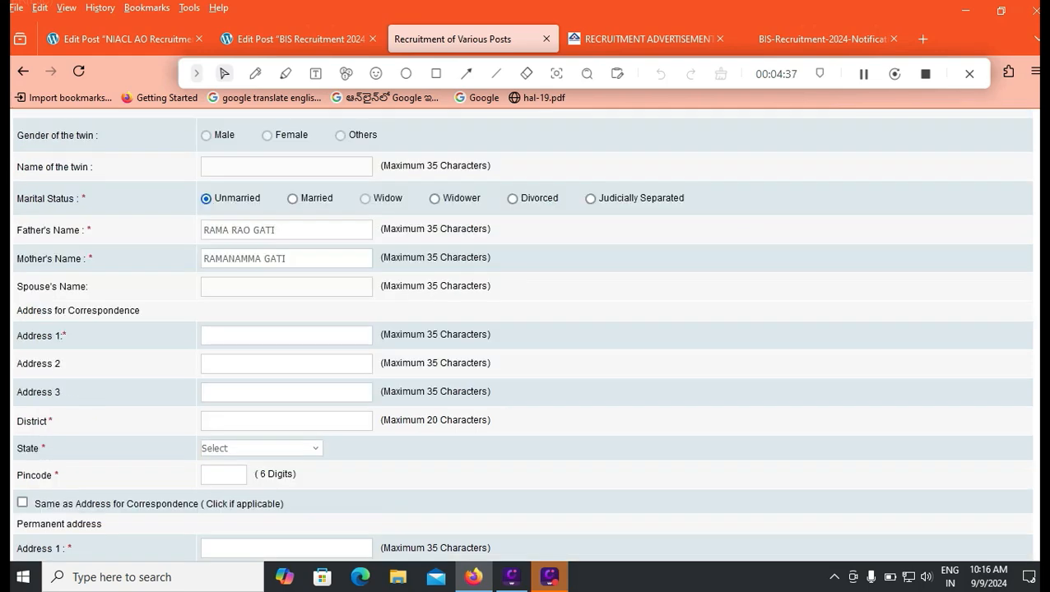
{"action": "scroll", "coordinate": [522, 334], "scroll_direction": "down", "scroll_amount": 2}
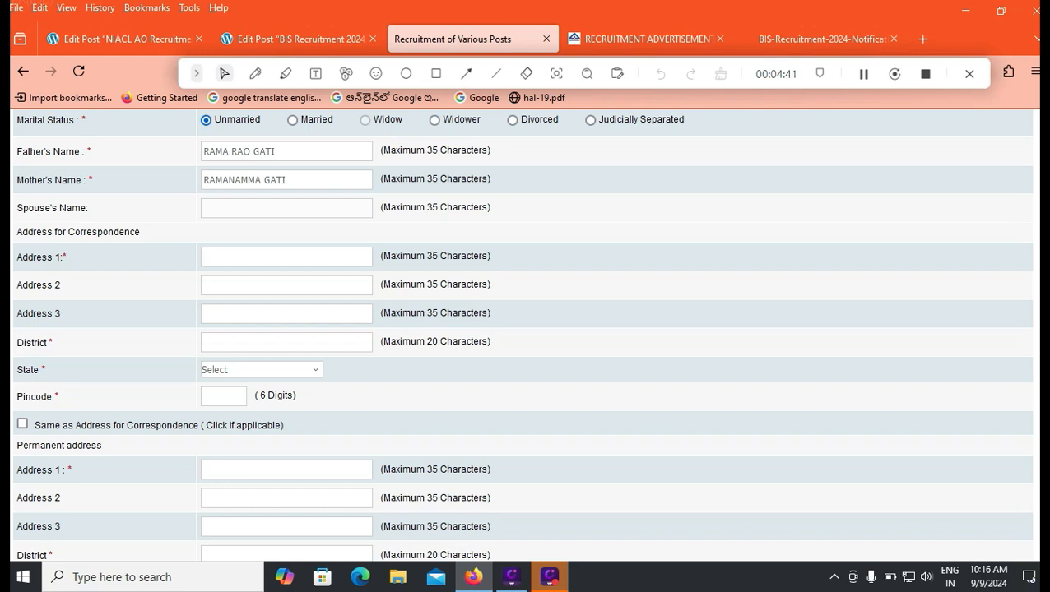
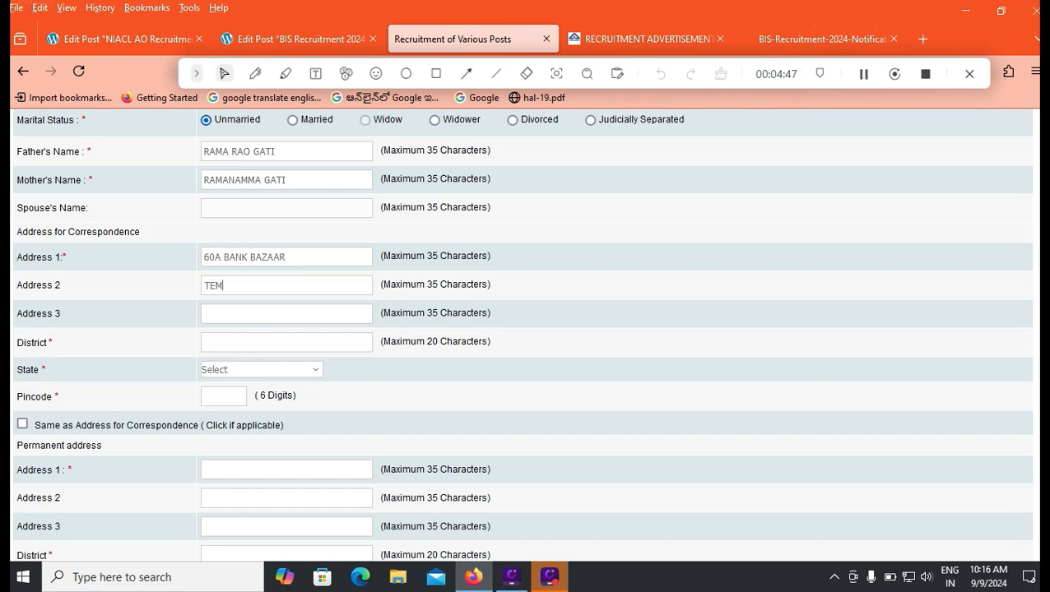
{"action": "key", "text": "Tab"}
{"action": "type", "text": "TIRUPATI"}
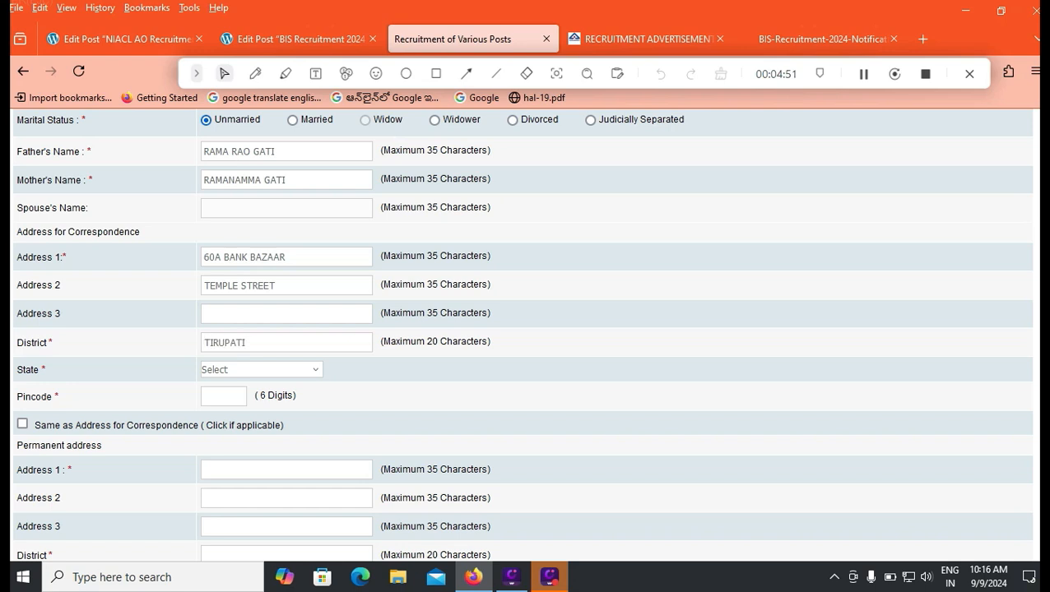
{"action": "key", "text": "Tab"}
{"action": "key", "text": "a"}
{"action": "type", "text": "a"}
{"action": "type", "text": "524"}
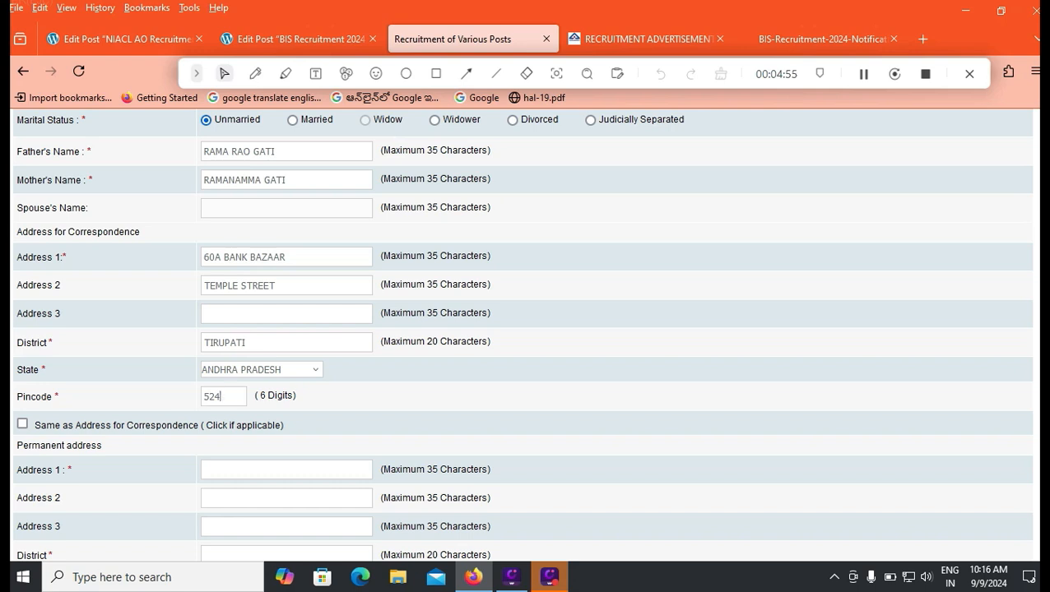
{"action": "type", "text": "010"}
Tick 'Same as Address for Correspondence' so the permanent address copies the correspondence address
{"action": "left_click", "coordinate": [22, 423]}
{"action": "scroll", "coordinate": [527, 329], "scroll_direction": "down", "scroll_amount": 2}
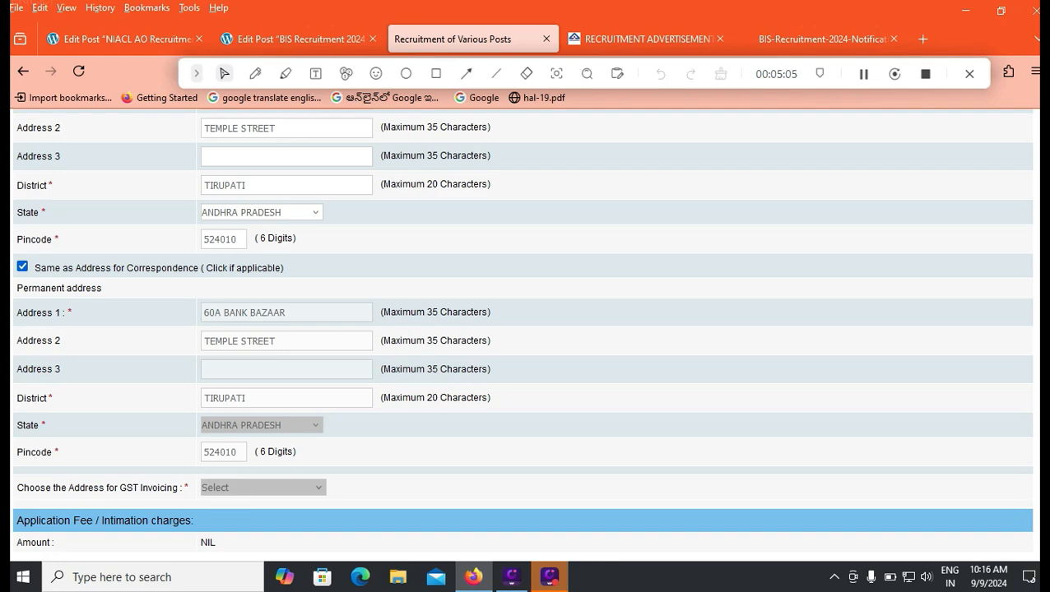
{"action": "scroll", "coordinate": [527, 329], "scroll_direction": "up", "scroll_amount": 2}
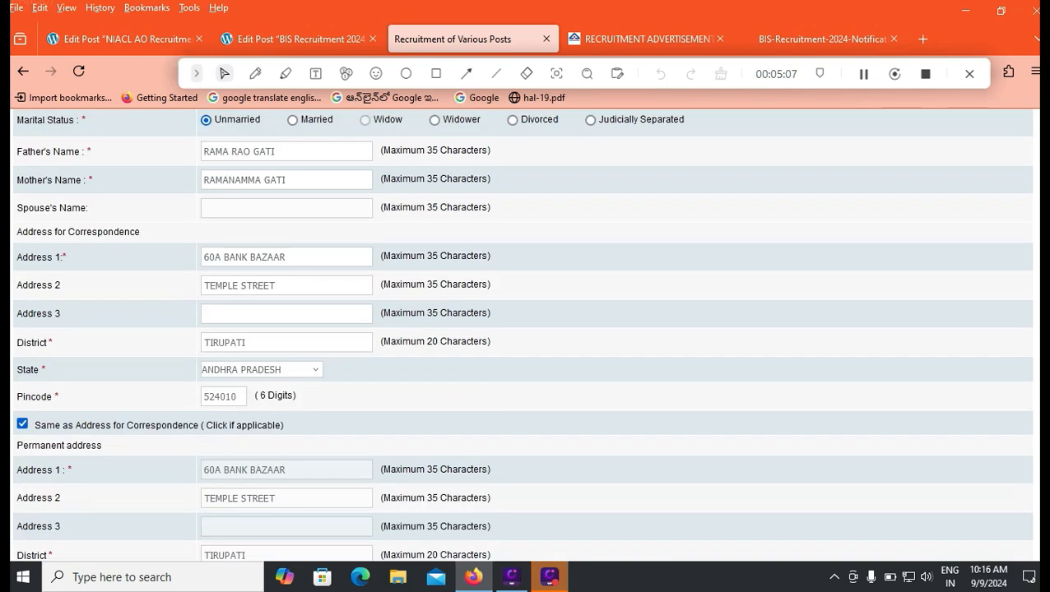
{"action": "scroll", "coordinate": [527, 329], "scroll_direction": "down", "scroll_amount": 3}
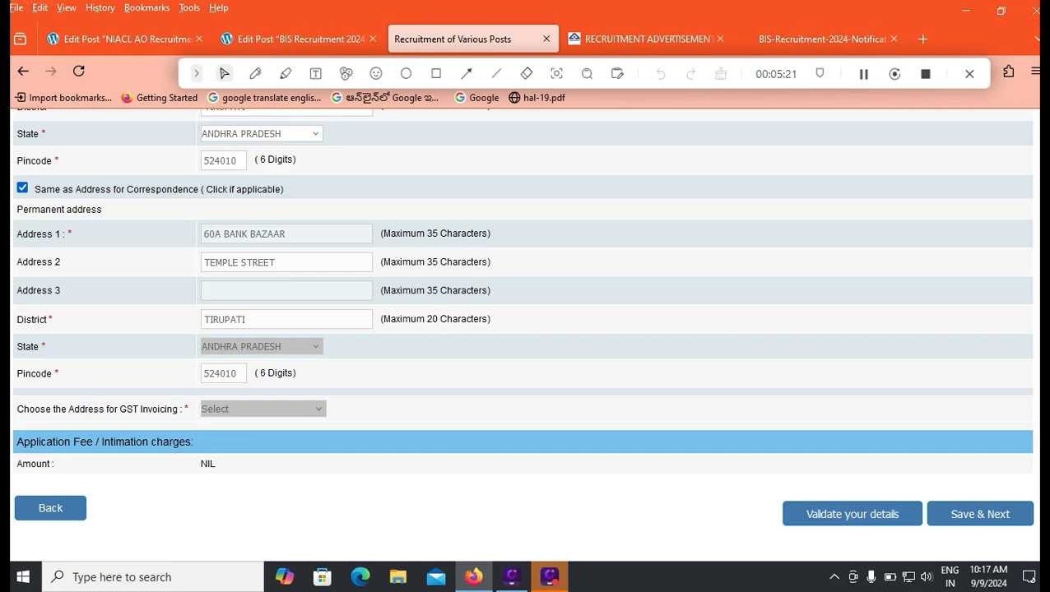
{"action": "key", "text": "ctrl+5"}
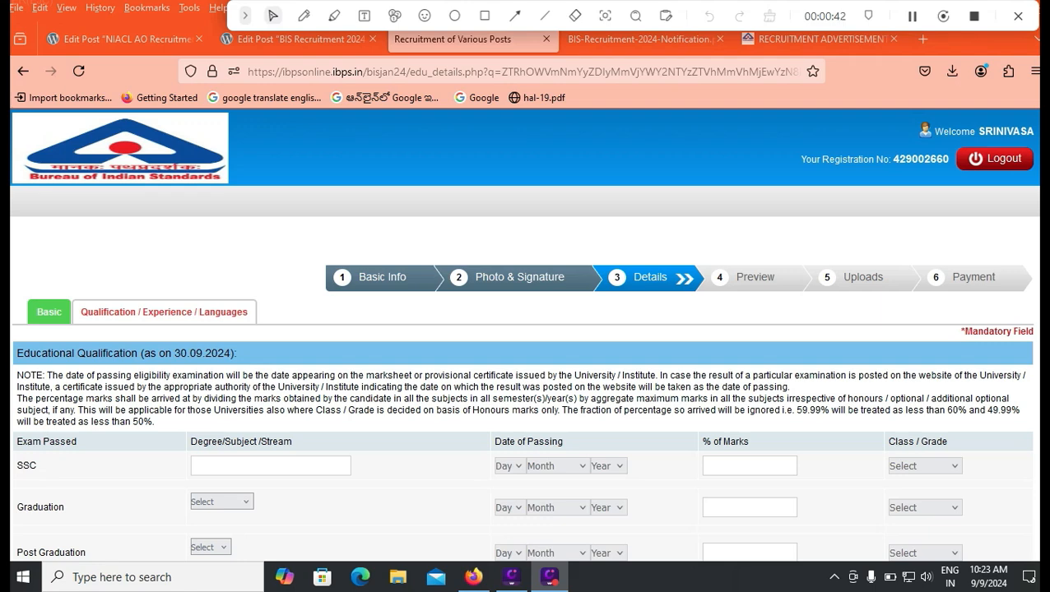
Scroll down to the Graduation row and open its stream dropdown
{"action": "scroll", "coordinate": [525, 334], "scroll_direction": "down", "scroll_amount": 3}
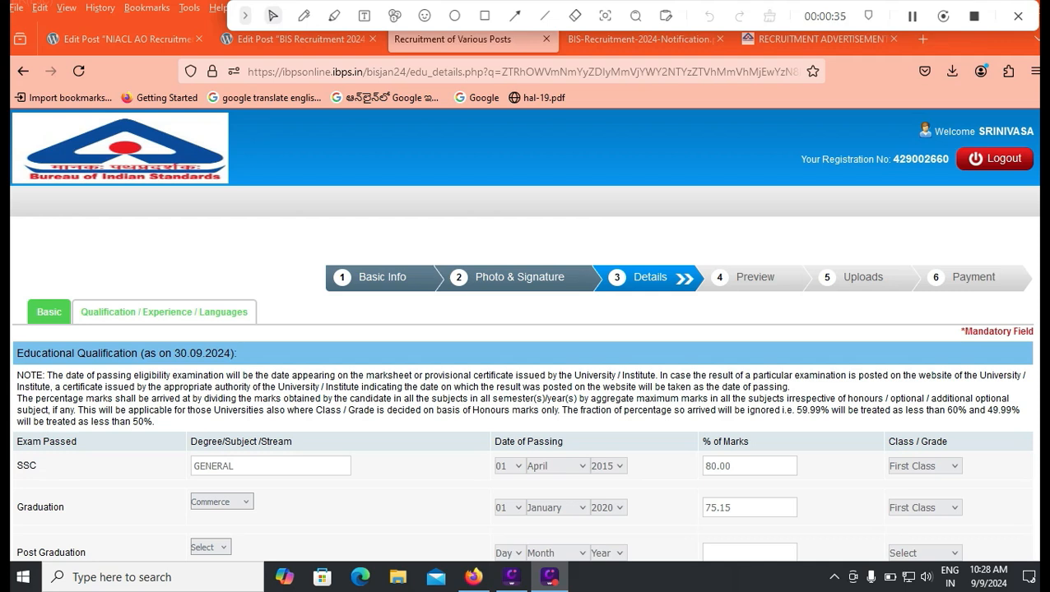
{"action": "left_click", "coordinate": [222, 502]}
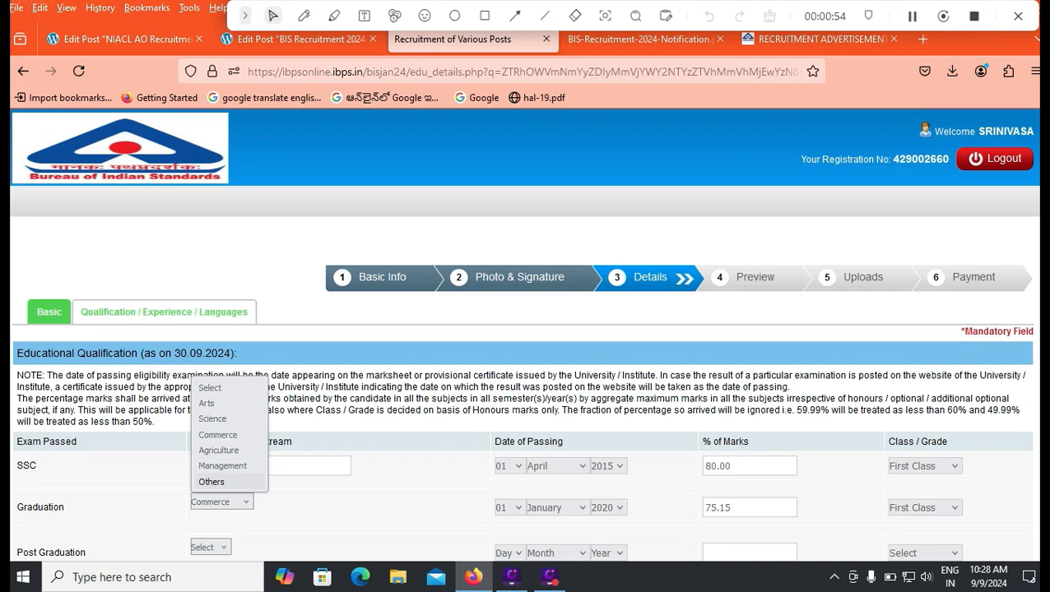
Set the graduation stream back to Commerce after it briefly became Others
{"action": "key", "text": "Return"}
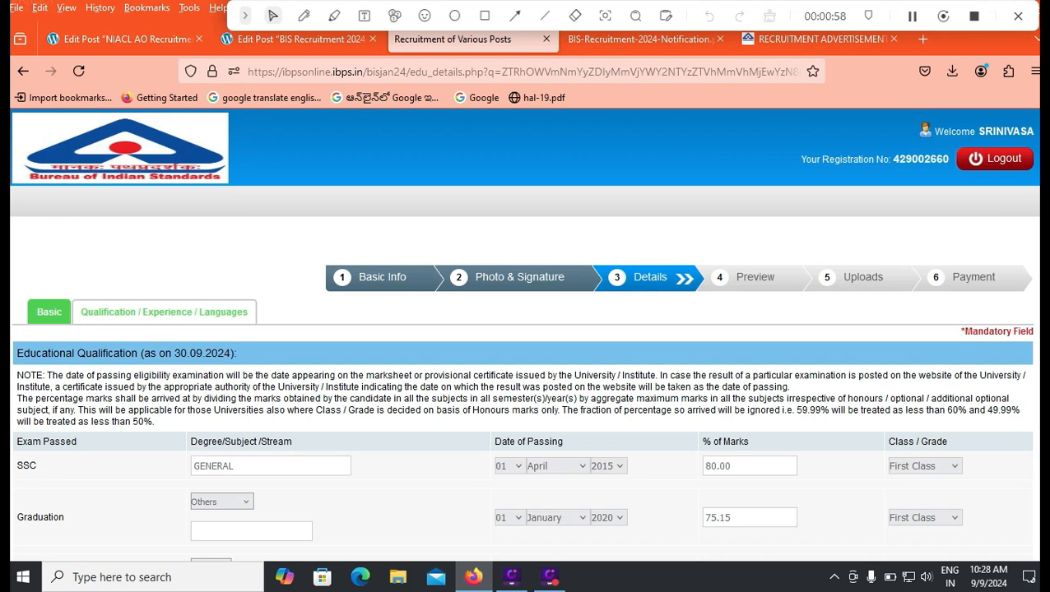
{"action": "left_click", "coordinate": [222, 502]}
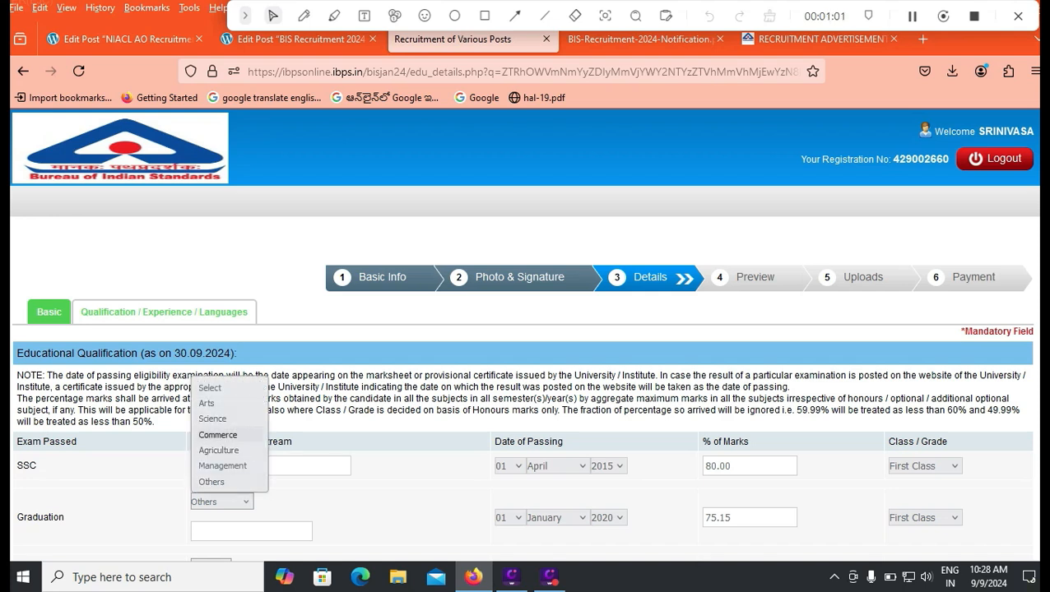
{"action": "left_click", "coordinate": [217, 434]}
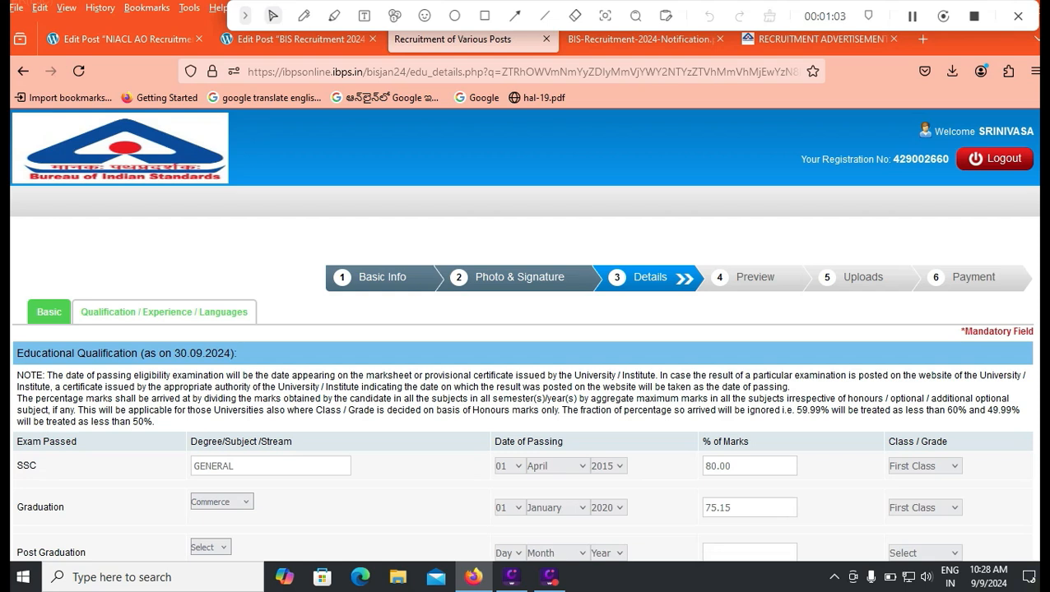
Set the graduation passing date to 04 January 2020, then bring up the BIS Career Opportunities page
{"action": "left_click", "coordinate": [508, 508]}
{"action": "left_click", "coordinate": [511, 196]}
{"action": "left_click", "coordinate": [557, 508]}
{"action": "left_click", "coordinate": [551, 274]}
{"action": "left_click", "coordinate": [607, 507]}
{"action": "left_click", "coordinate": [609, 410]}
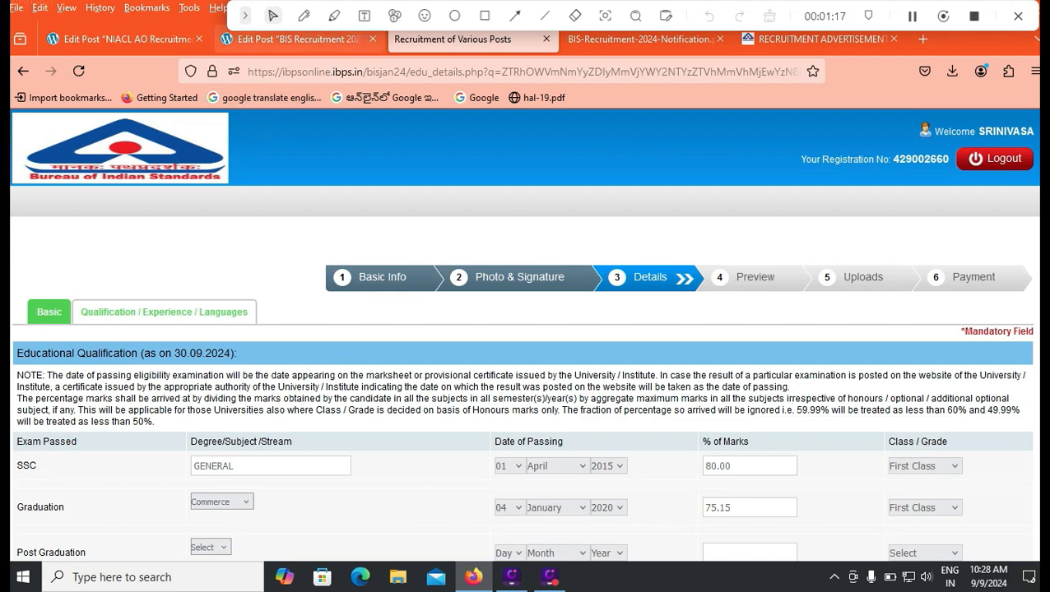
{"action": "left_click", "coordinate": [814, 39]}
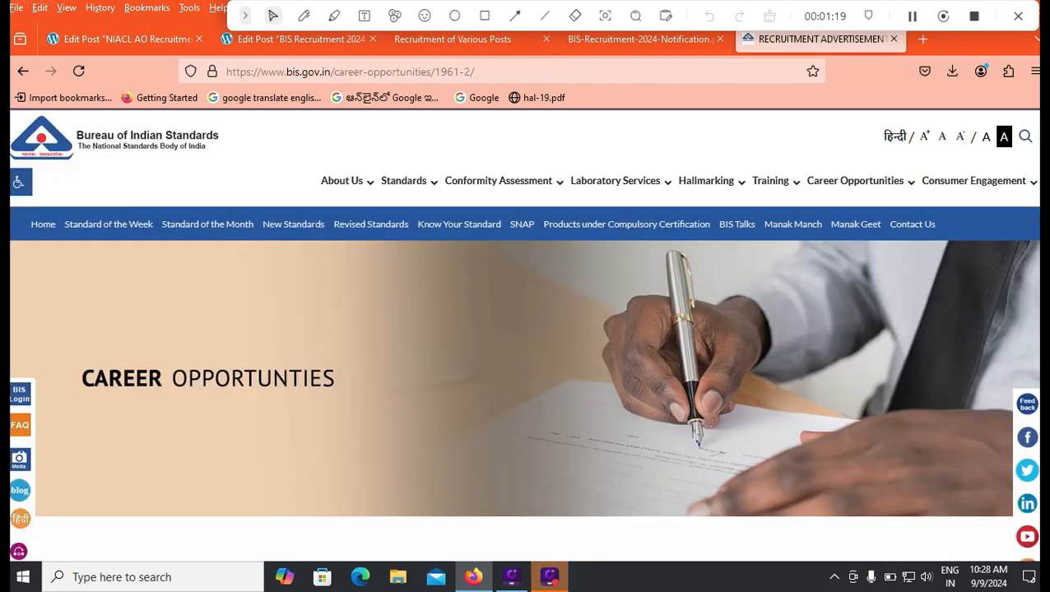
Check the Secretariat Assistant qualification rows 7–9 in the notification PDF, then return to the form
{"action": "left_click", "coordinate": [642, 39]}
{"action": "scroll", "coordinate": [526, 346], "scroll_direction": "down", "scroll_amount": 4}
{"action": "scroll", "coordinate": [527, 345], "scroll_direction": "down", "scroll_amount": 10}
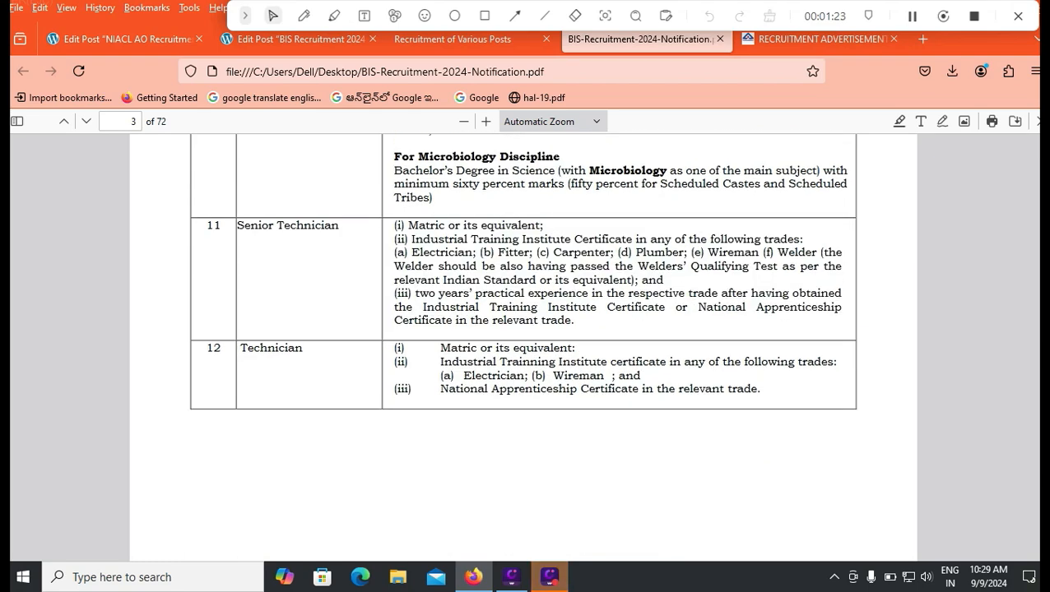
{"action": "scroll", "coordinate": [524, 345], "scroll_direction": "up", "scroll_amount": 3}
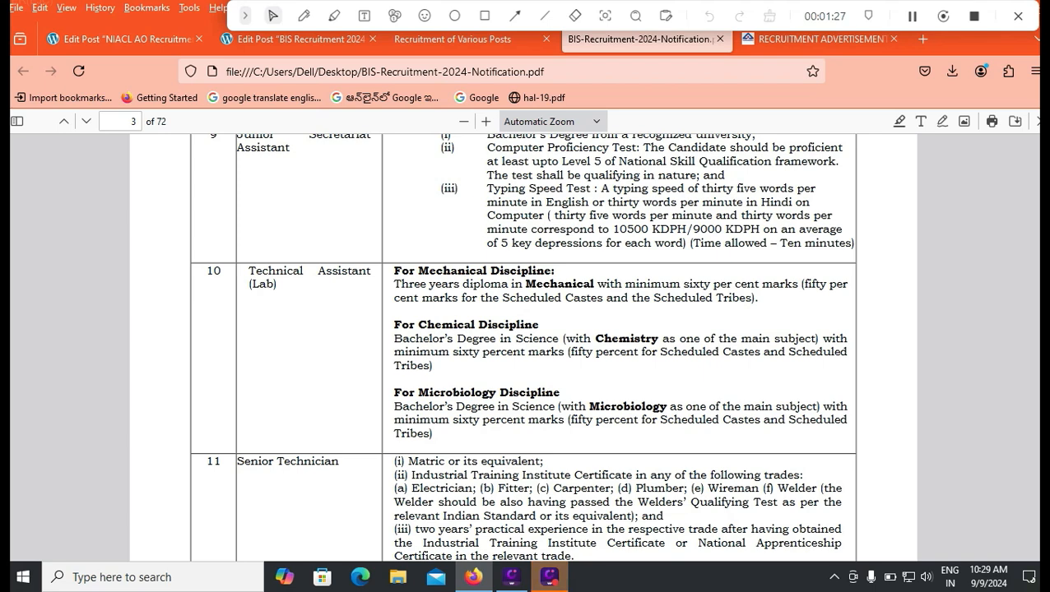
{"action": "scroll", "coordinate": [524, 346], "scroll_direction": "up", "scroll_amount": 4}
{"action": "scroll", "coordinate": [524, 345], "scroll_direction": "up", "scroll_amount": 3}
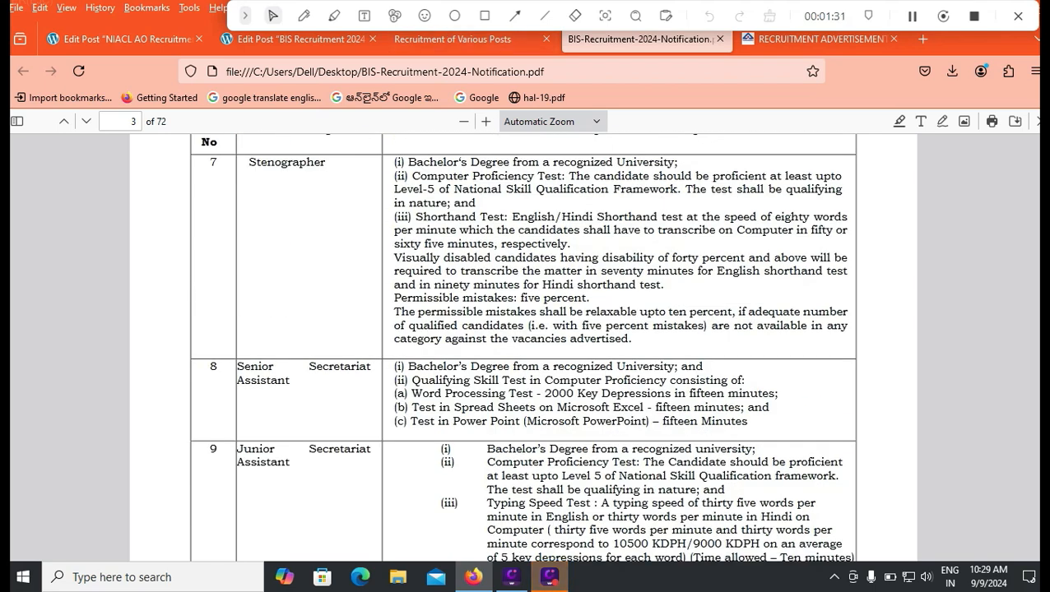
{"action": "left_click", "coordinate": [453, 39]}
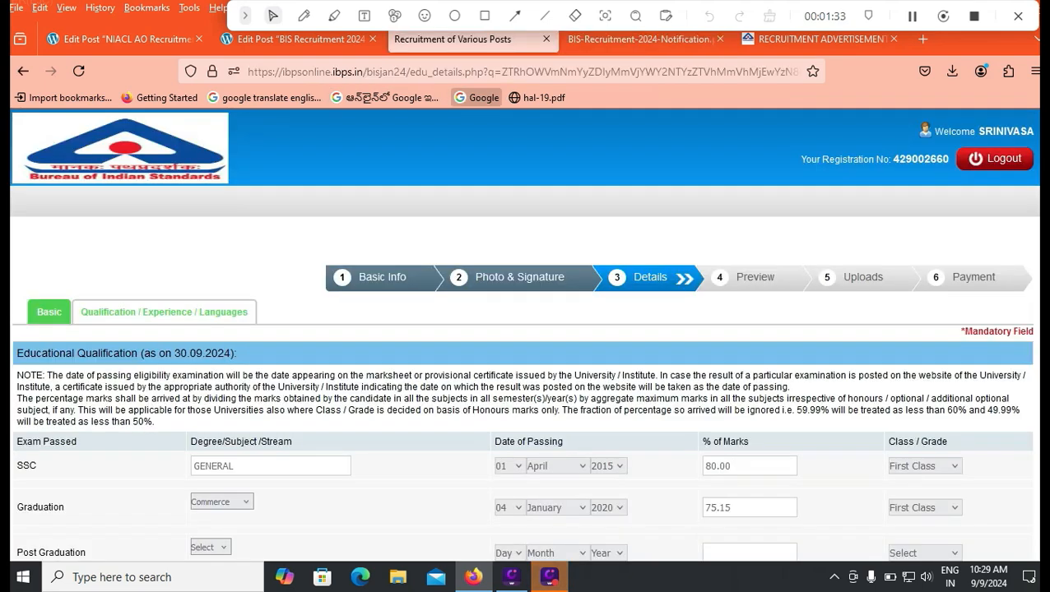
Select Telugu under Languages Known and validate the education and language details
{"action": "scroll", "coordinate": [523, 346], "scroll_direction": "down", "scroll_amount": 3}
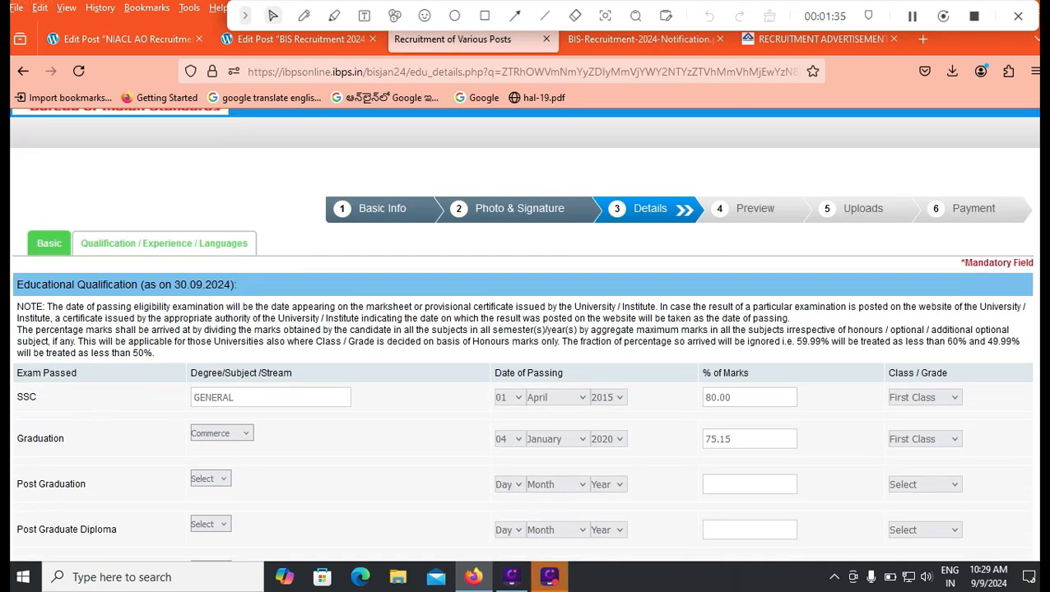
{"action": "scroll", "coordinate": [523, 346], "scroll_direction": "down", "scroll_amount": 3}
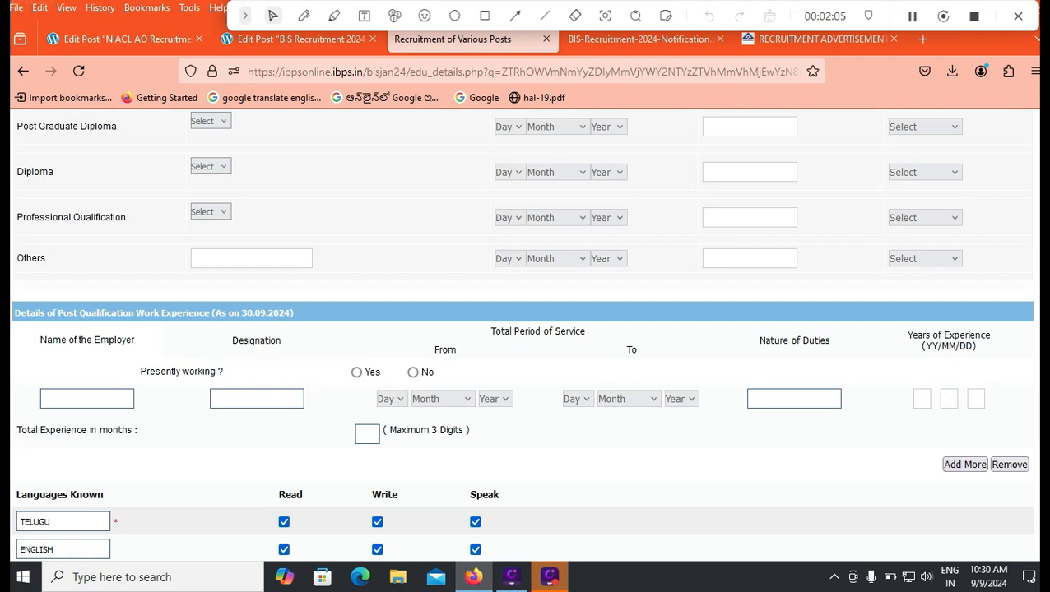
{"action": "scroll", "coordinate": [525, 329], "scroll_direction": "down", "scroll_amount": 2}
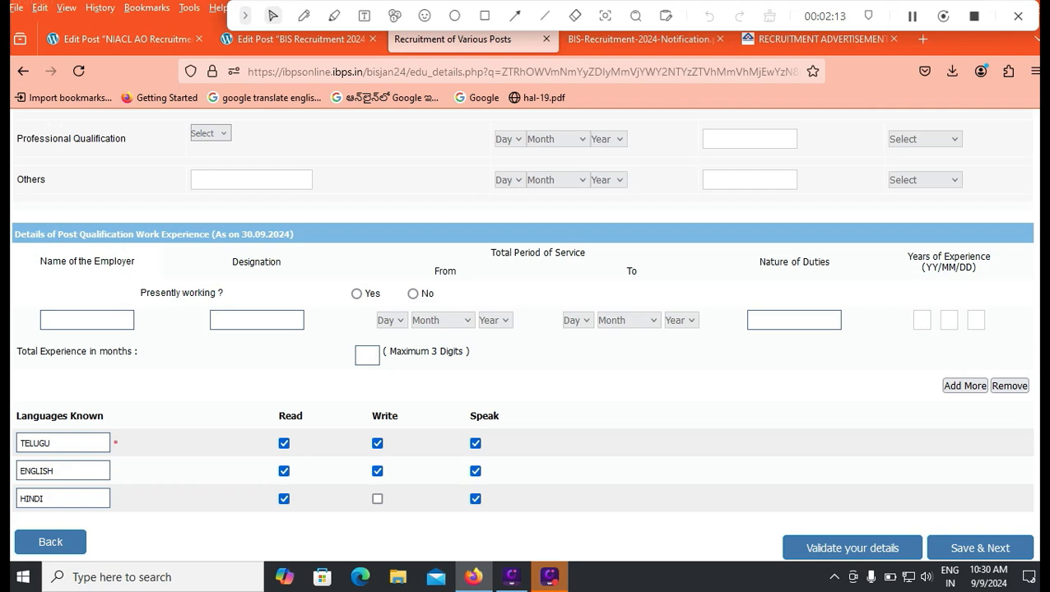
{"action": "double_click", "coordinate": [36, 443]}
{"action": "key", "text": "Return"}
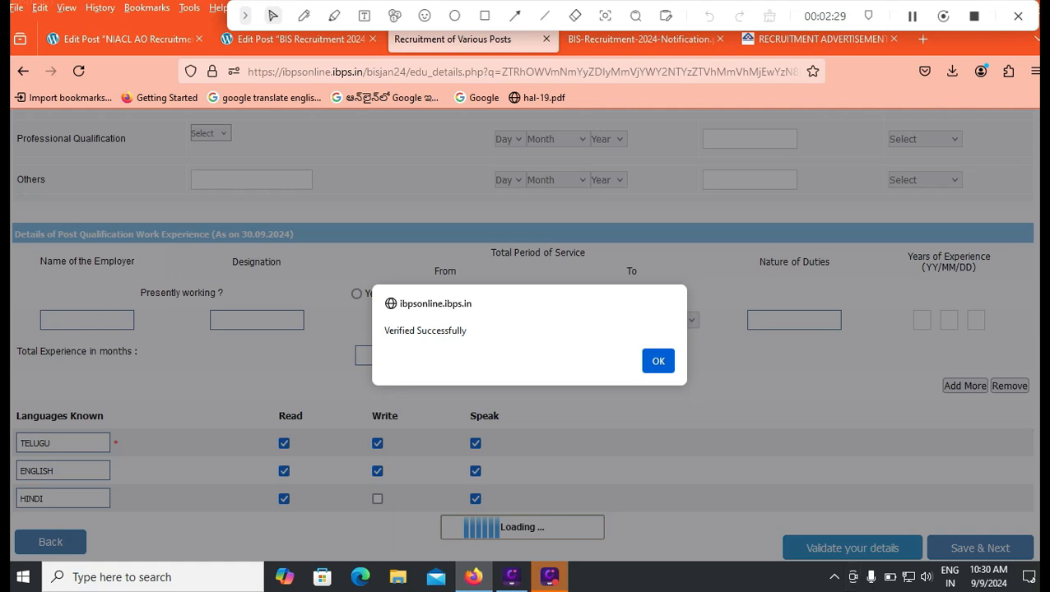
Dismiss the Verified Successfully alert and tick I Agree under the preview page's Declaration
{"action": "left_click", "coordinate": [659, 361]}
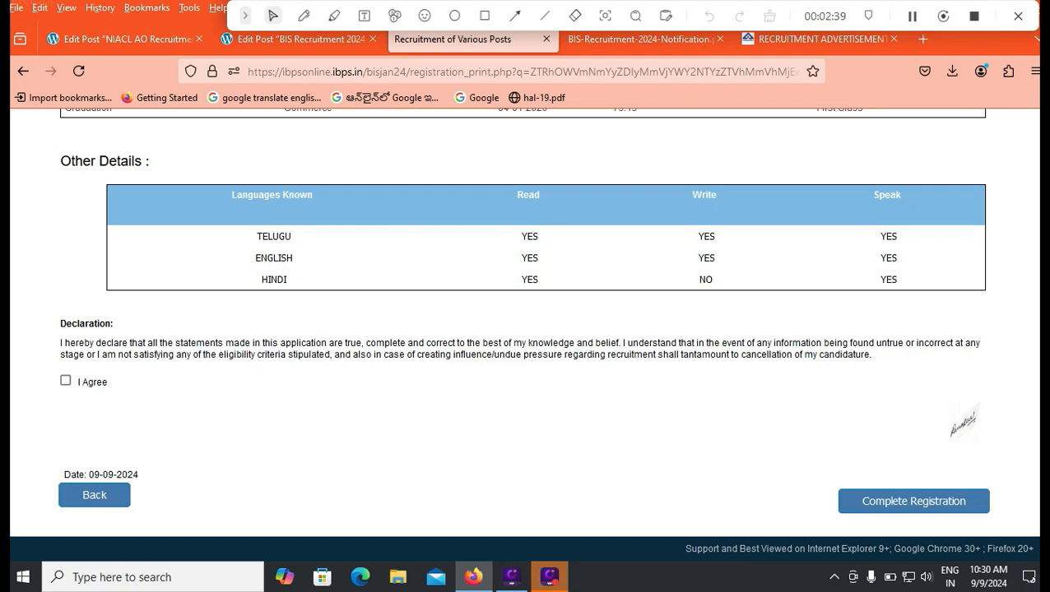
{"action": "left_click", "coordinate": [485, 16]}
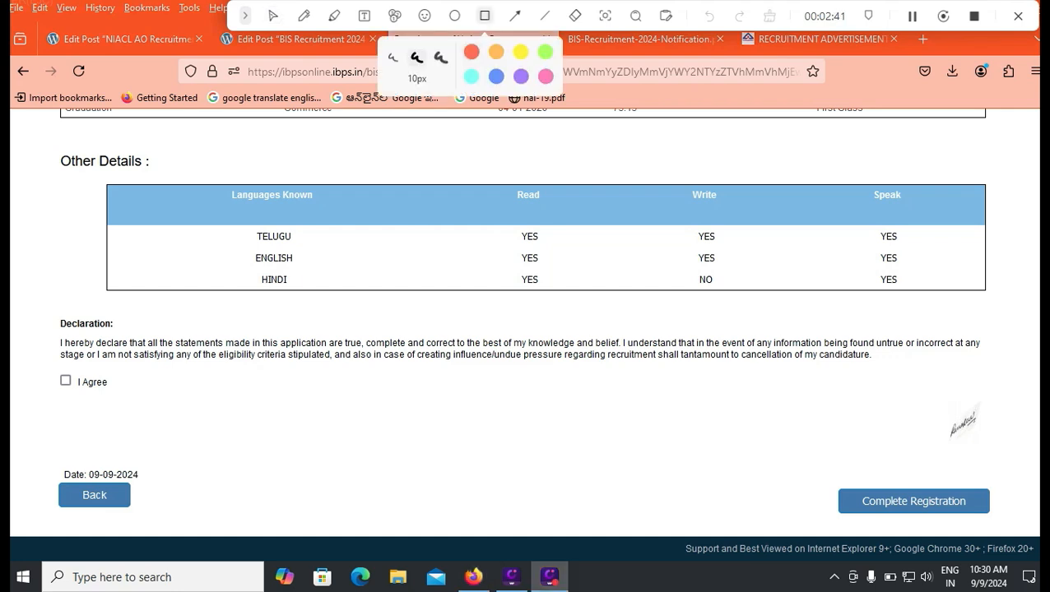
{"action": "mouse_move", "coordinate": [43, 466]}
{"action": "left_mouse_down"}
{"action": "mouse_move", "coordinate": [91, 533]}
{"action": "mouse_move", "coordinate": [165, 533]}
{"action": "mouse_move", "coordinate": [156, 517]}
{"action": "left_mouse_up"}
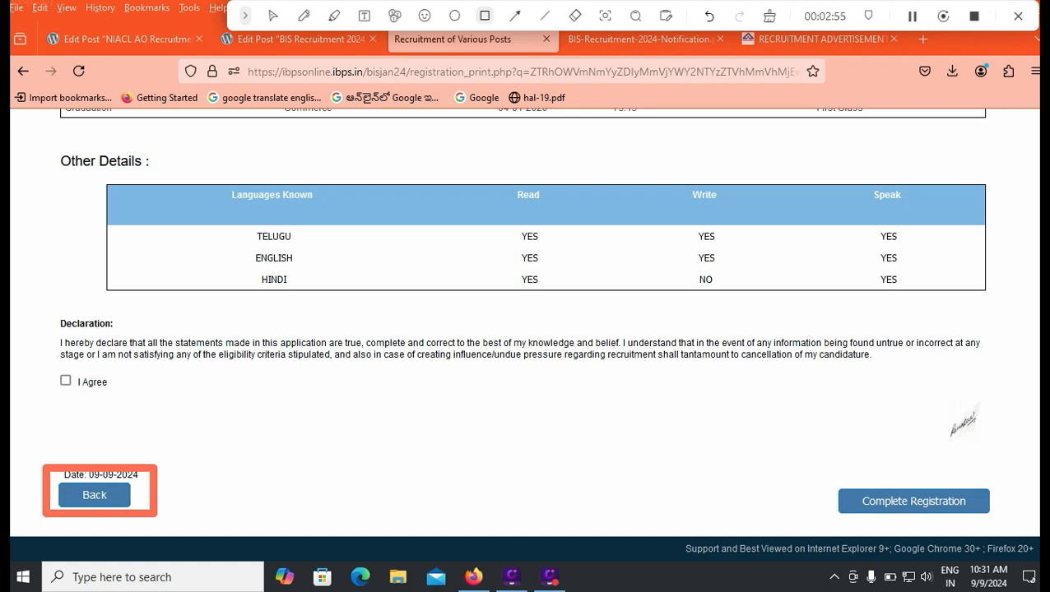
{"action": "key", "text": "Escape"}
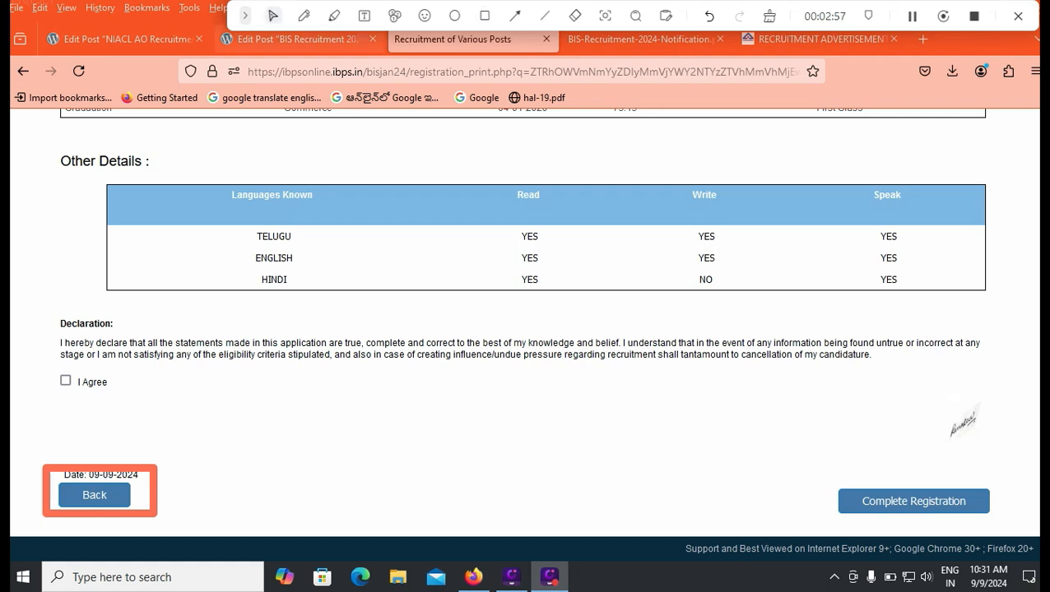
{"action": "left_click", "coordinate": [66, 381]}
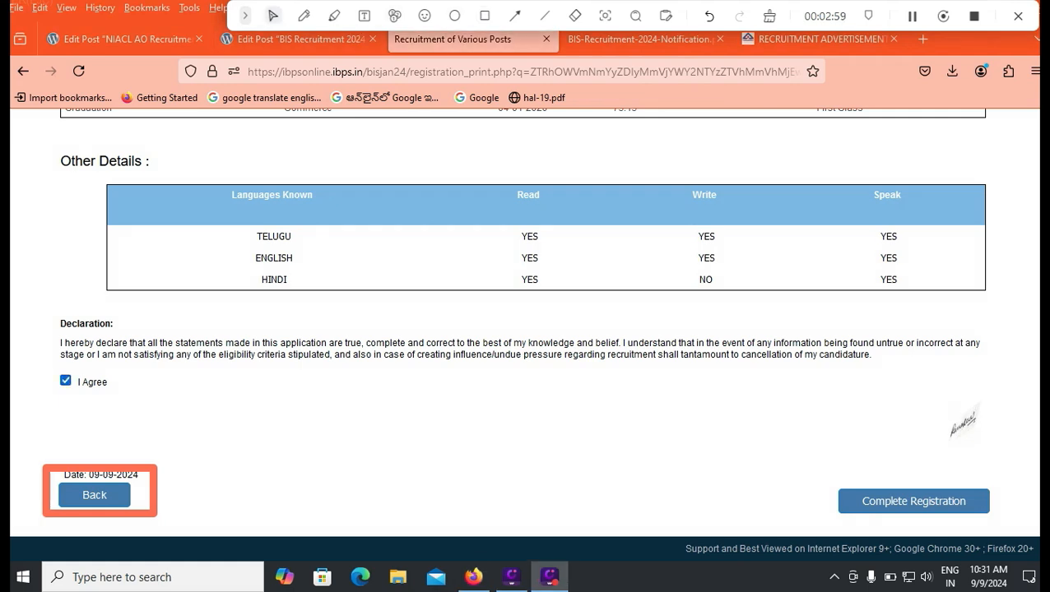
{"action": "key", "text": "r"}
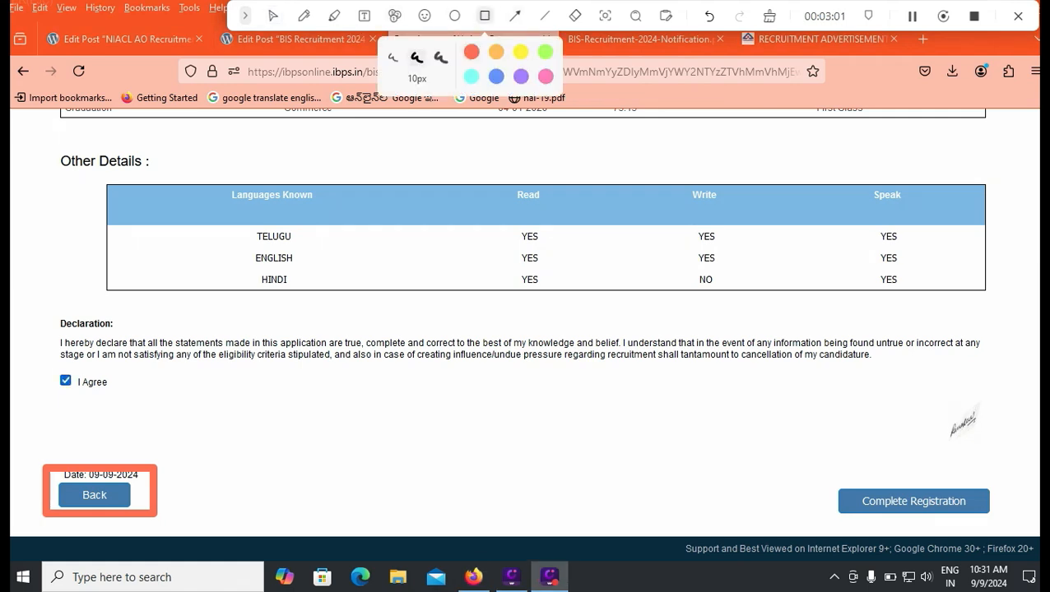
{"action": "mouse_move", "coordinate": [826, 472]}
{"action": "left_mouse_down"}
{"action": "mouse_move", "coordinate": [838, 524]}
{"action": "mouse_move", "coordinate": [1006, 525]}
{"action": "left_mouse_up"}
{"action": "key", "text": "Escape"}
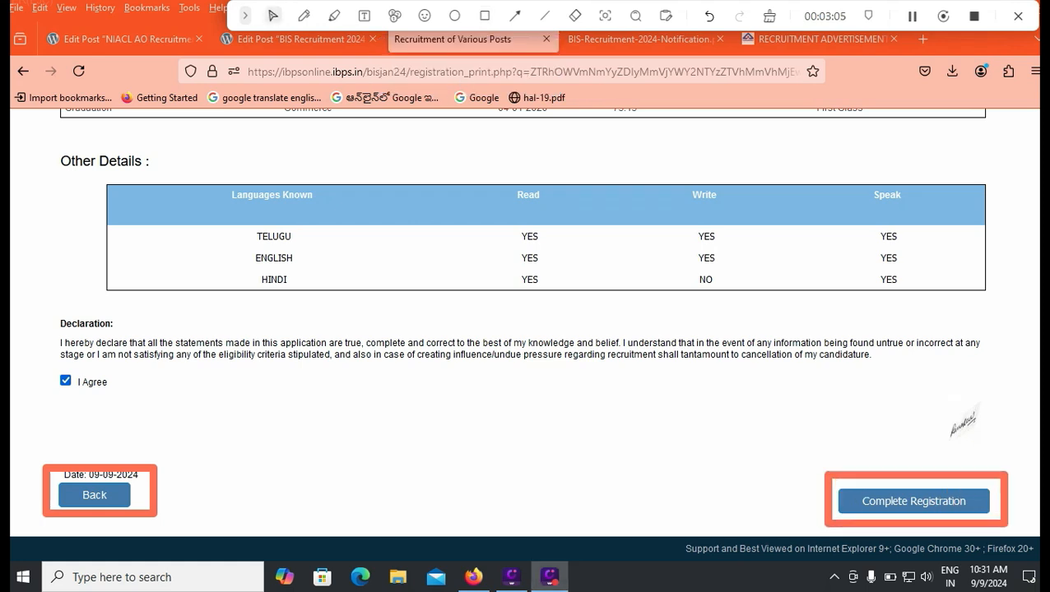
Complete Registration, accepting the no-changes notice and the 'Are you sure to continue?' confirmation
{"action": "left_click", "coordinate": [913, 501]}
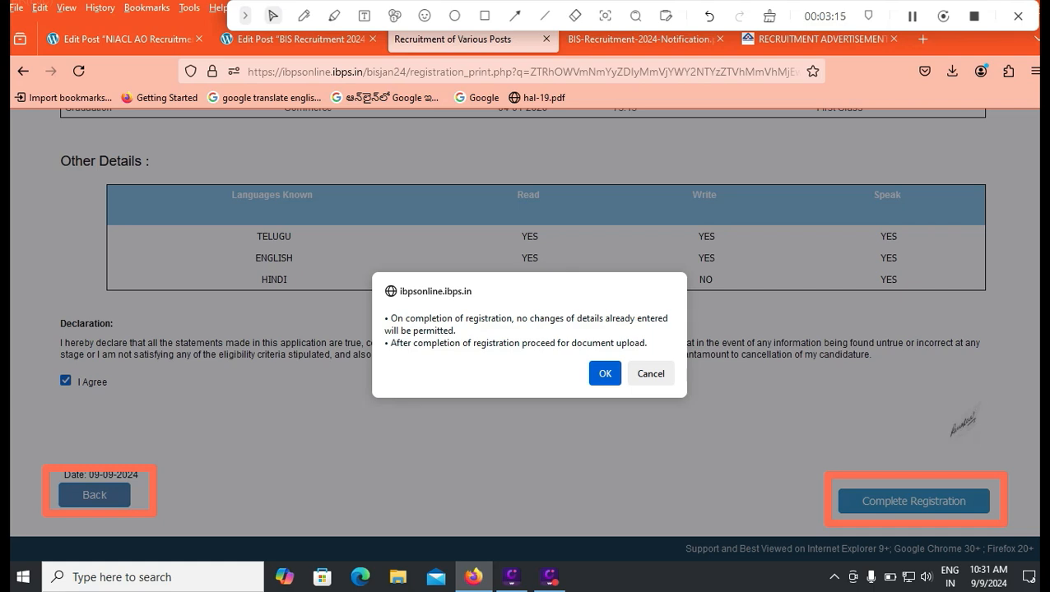
{"action": "key", "text": "Escape"}
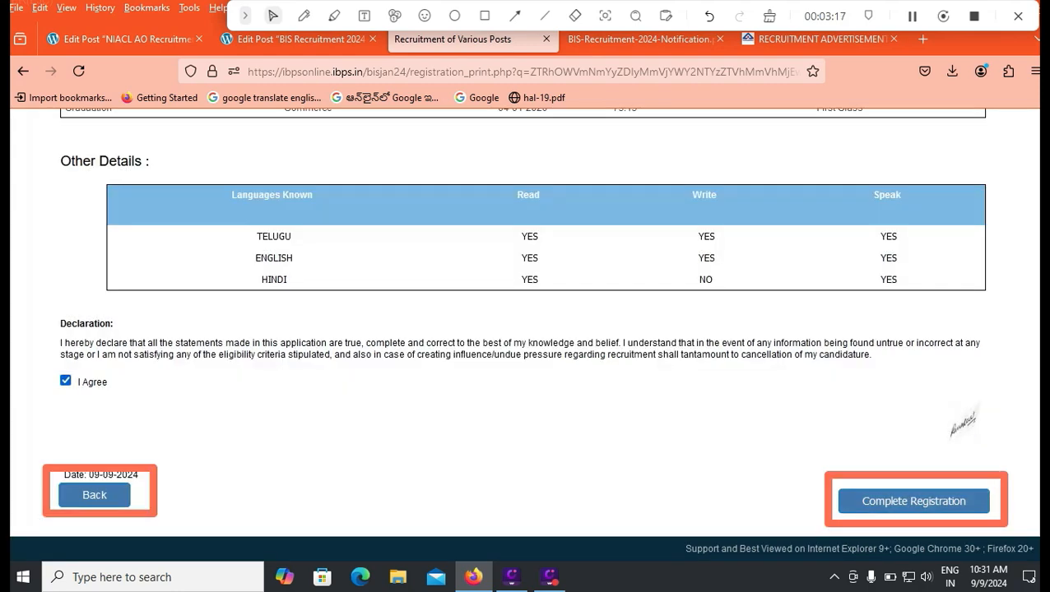
{"action": "key", "text": "Return"}
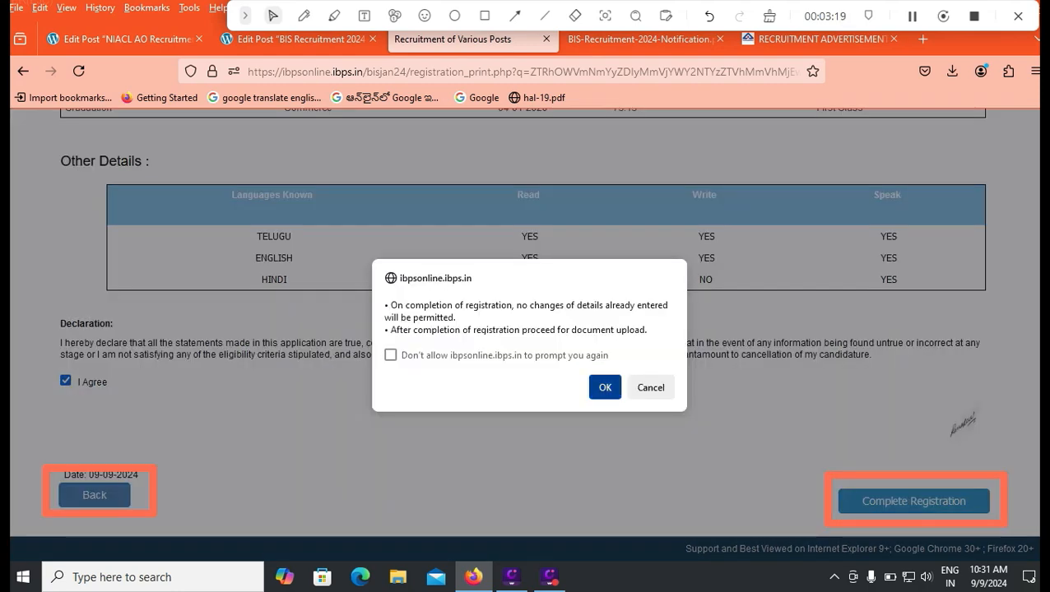
{"action": "key", "text": "Return"}
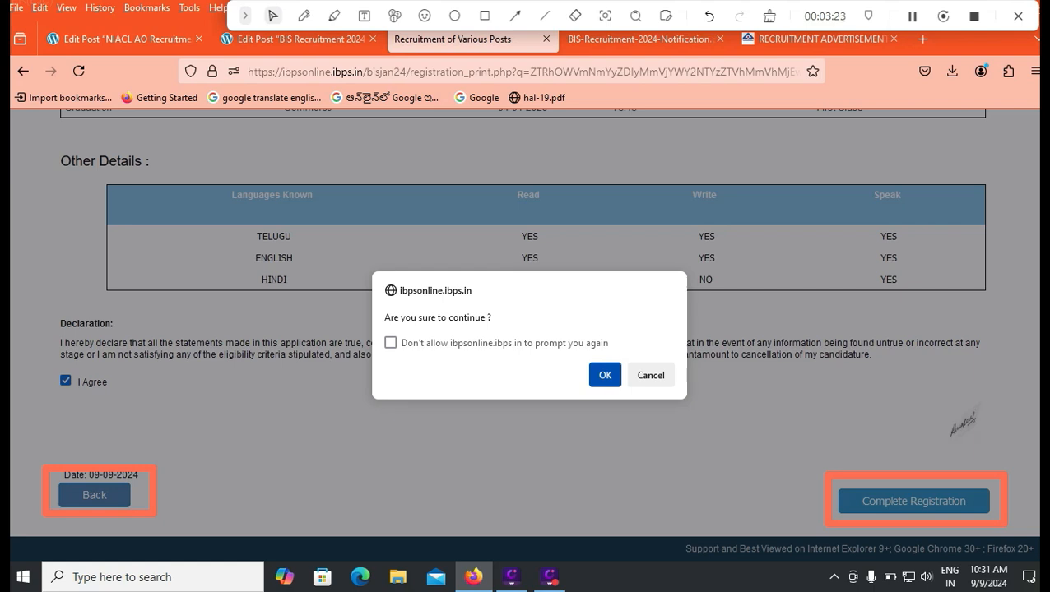
{"action": "key", "text": "Return"}
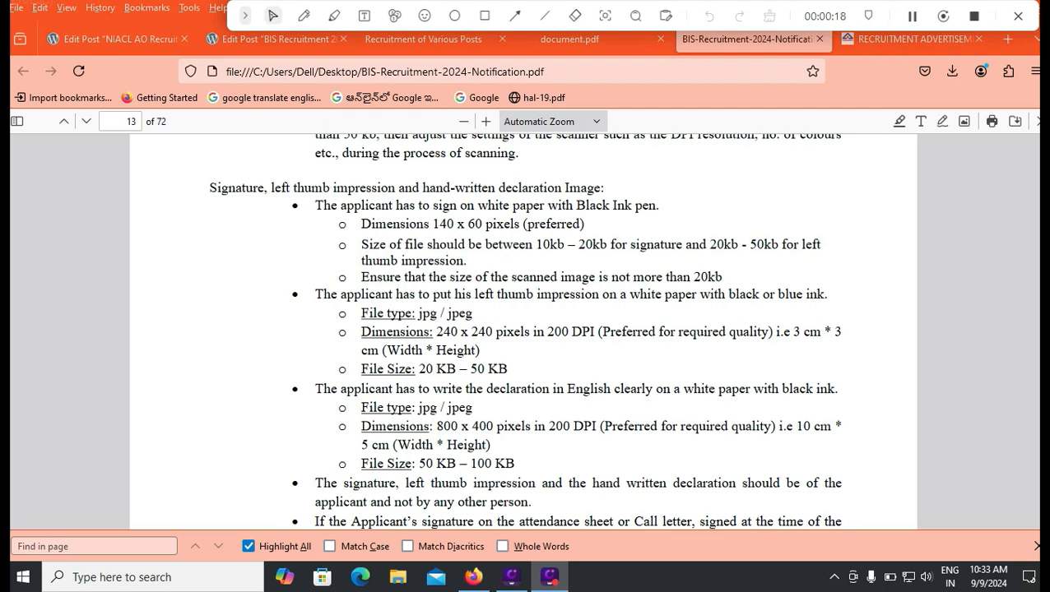
Scroll the notification PDF up to the hand-written declaration wording on page 11
{"action": "scroll", "coordinate": [523, 329], "scroll_direction": "down", "scroll_amount": 3}
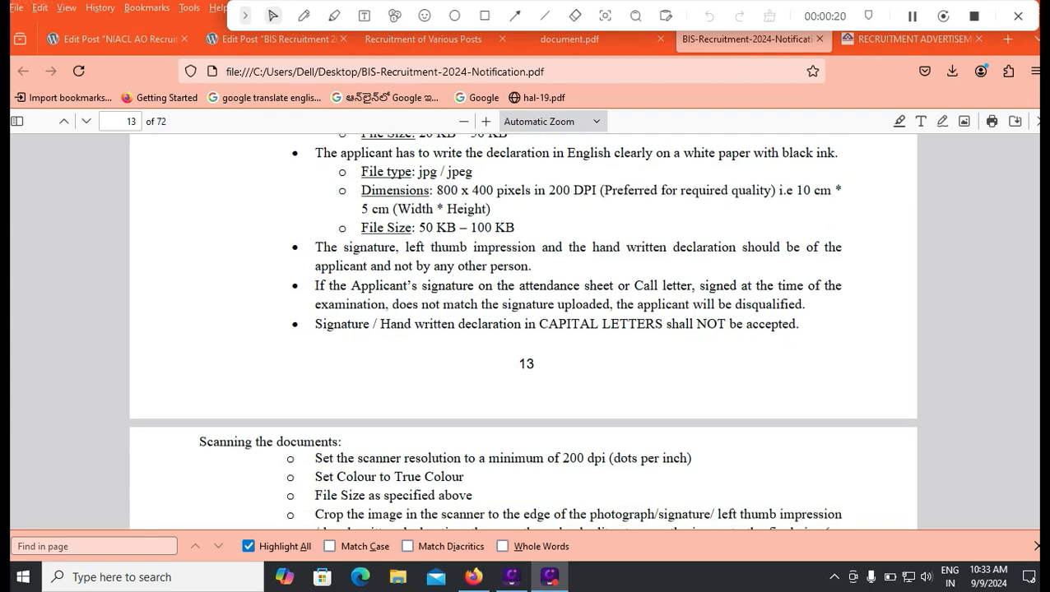
{"action": "scroll", "coordinate": [522, 329], "scroll_direction": "down", "scroll_amount": 4}
{"action": "scroll", "coordinate": [522, 329], "scroll_direction": "up", "scroll_amount": 15}
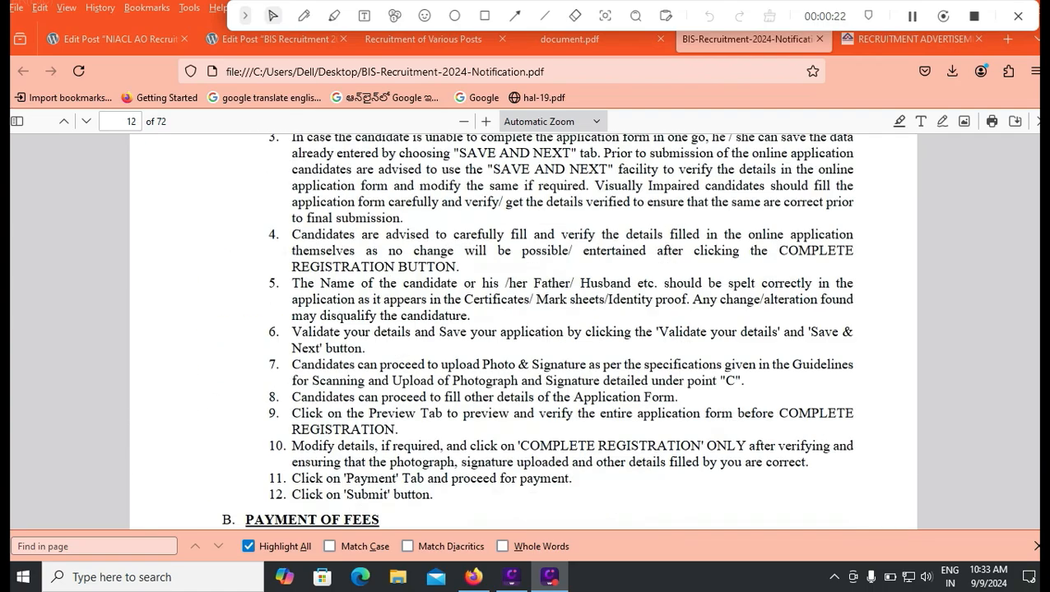
{"action": "scroll", "coordinate": [522, 329], "scroll_direction": "up", "scroll_amount": 5}
{"action": "scroll", "coordinate": [523, 329], "scroll_direction": "up", "scroll_amount": 2}
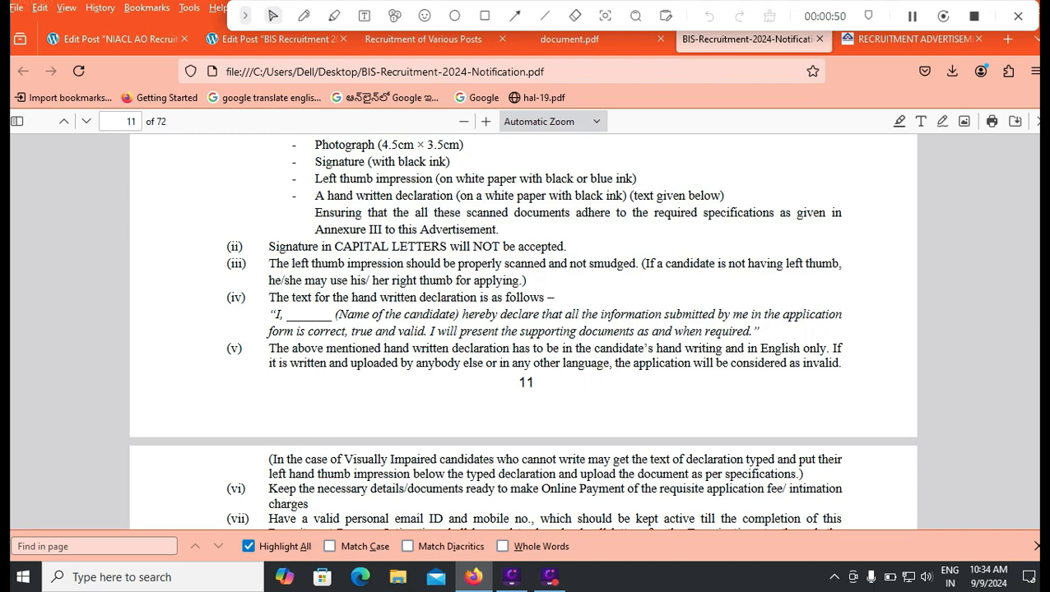
Return to Documents Upload and save the thumb impression and declaration uploads to reach Application Print
{"action": "key", "text": "ctrl+shift+Tab"}
{"action": "key", "text": "ctrl+shift+Tab"}
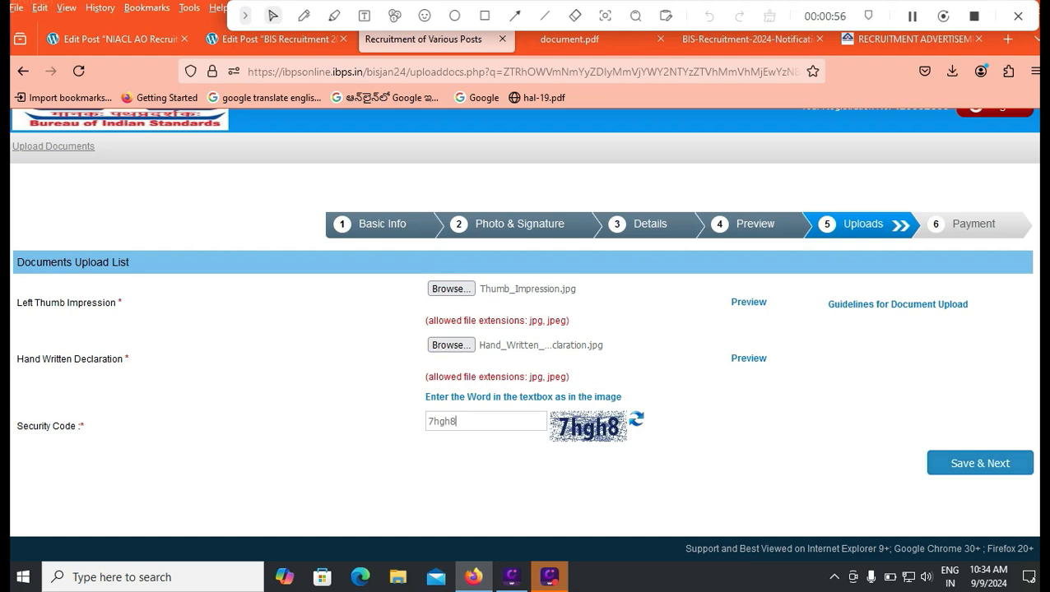
{"action": "left_click", "coordinate": [979, 463]}
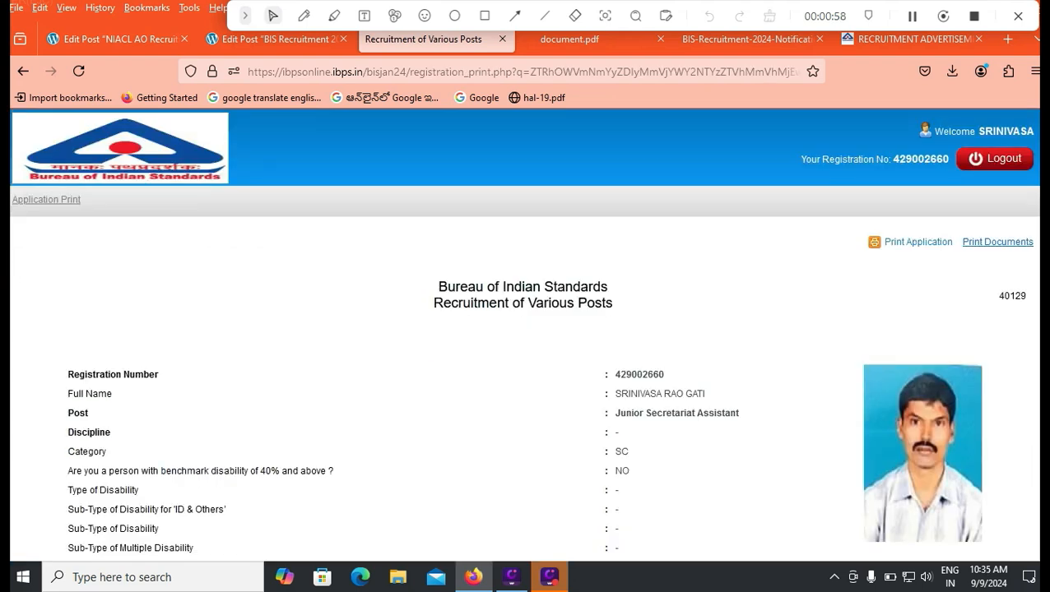